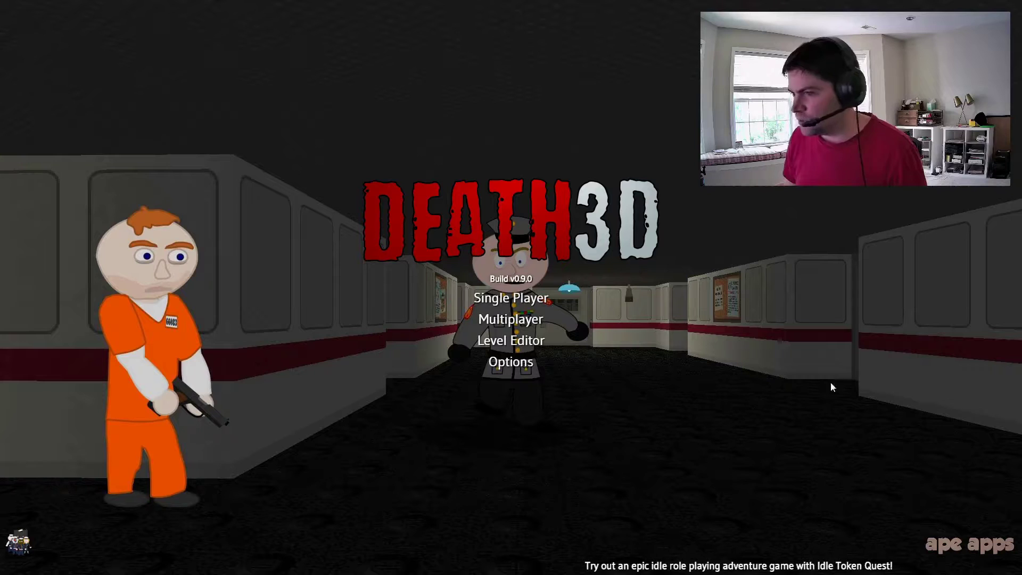
Step: Open the level editor and name the new map "a testing map"
left_click(500, 338)
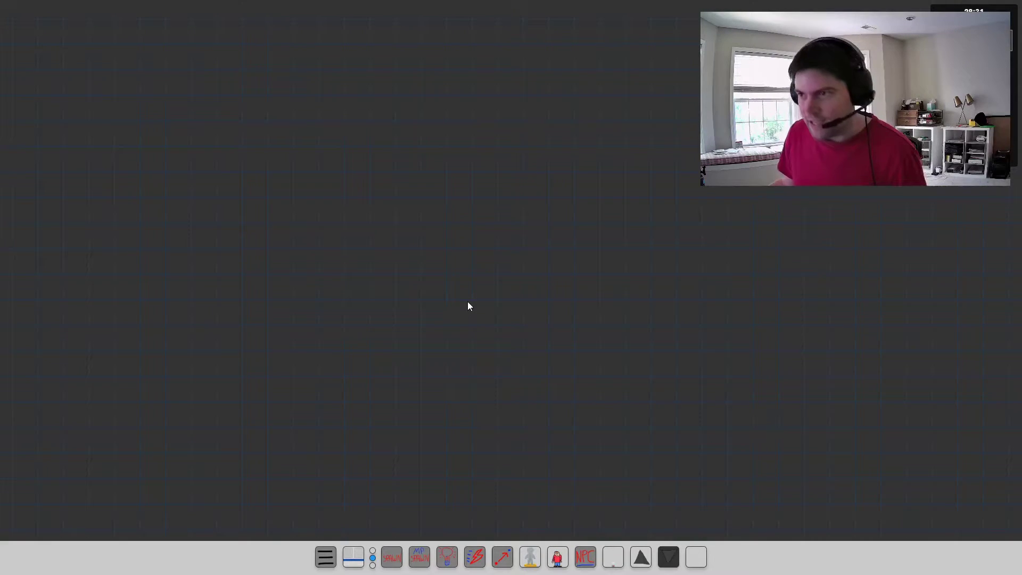
left_click(326, 562)
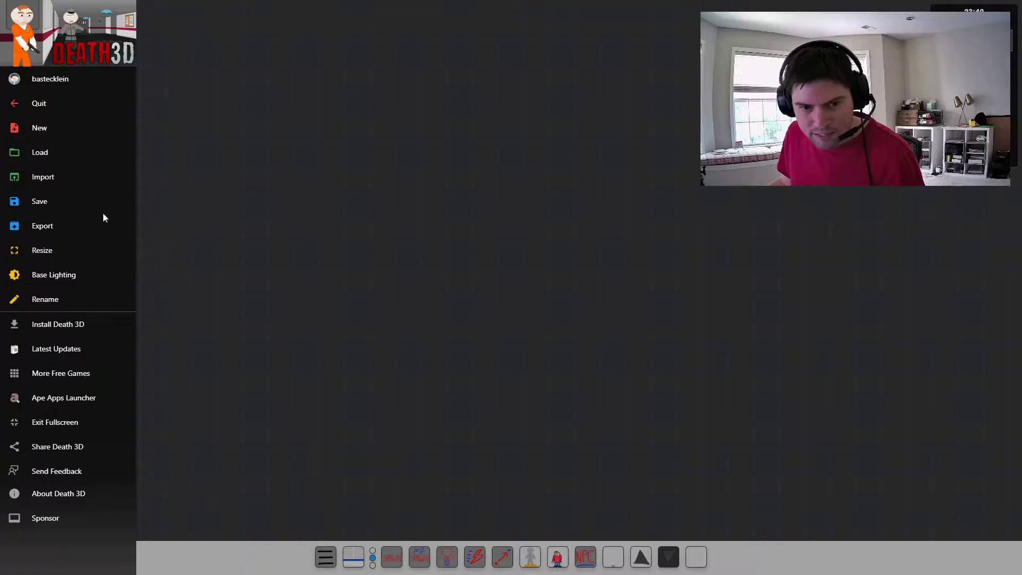
left_click(63, 295)
type("a testing map")
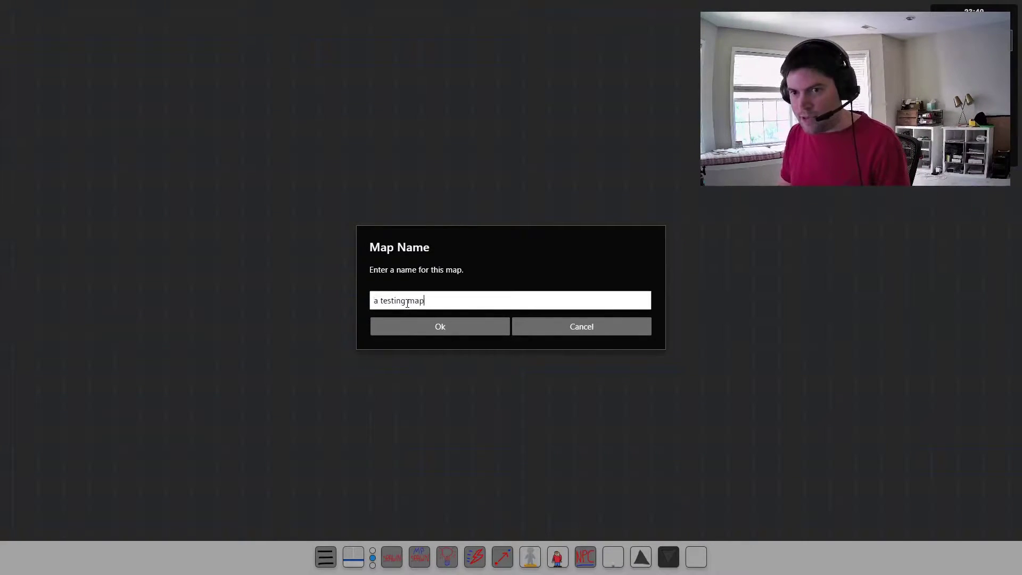
key("Return")
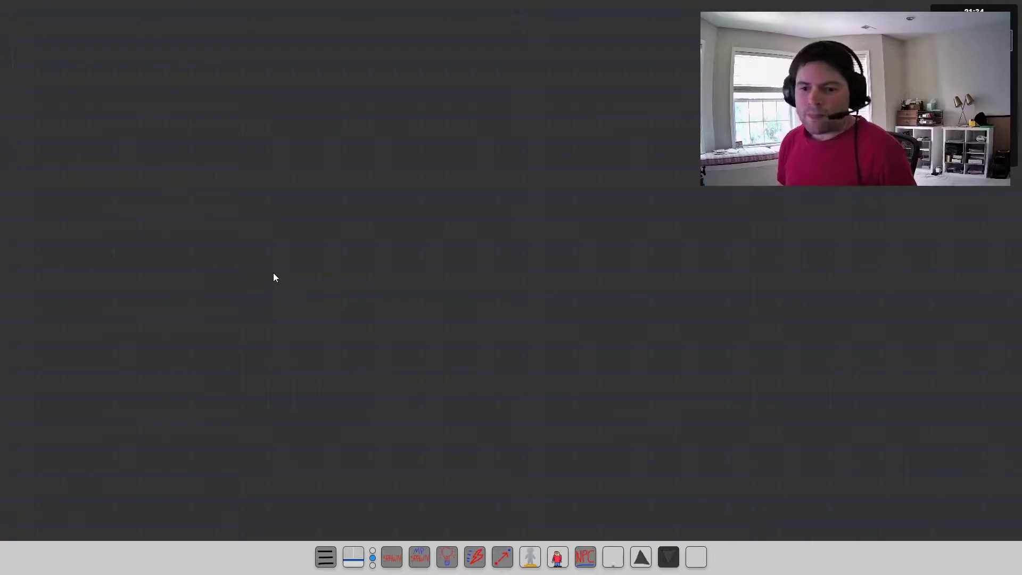
Step: Draw a room about 10 by 6 tiles with an adjoining 6-tile-wide room above it, using the white blue-striped wall tile
left_click(374, 559)
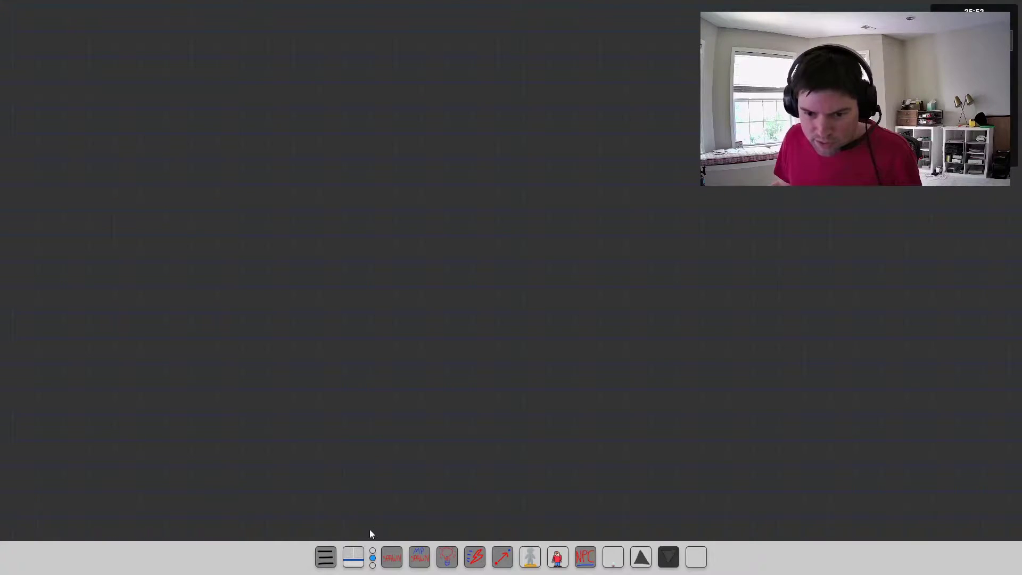
left_click(356, 556)
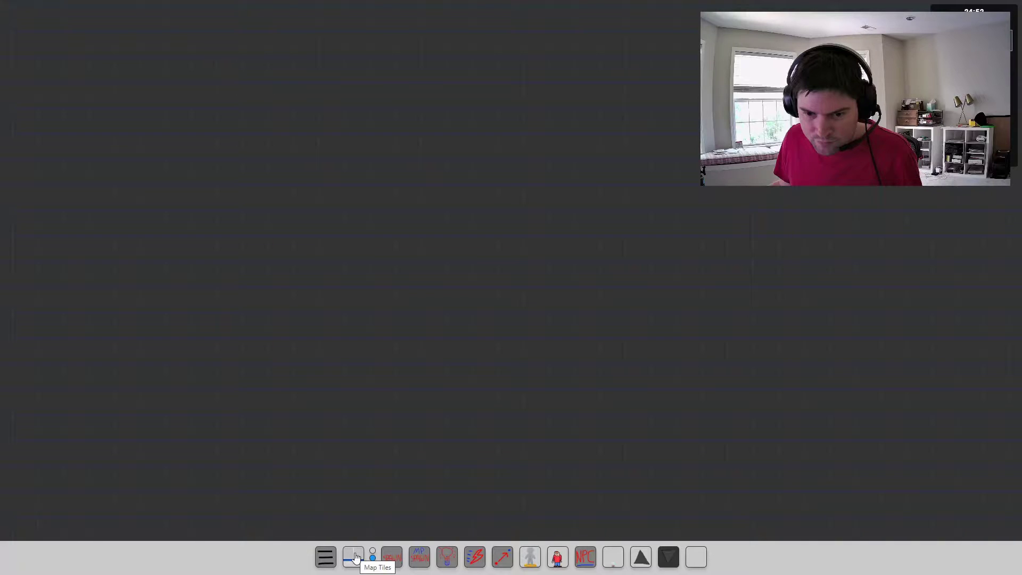
left_click(356, 556)
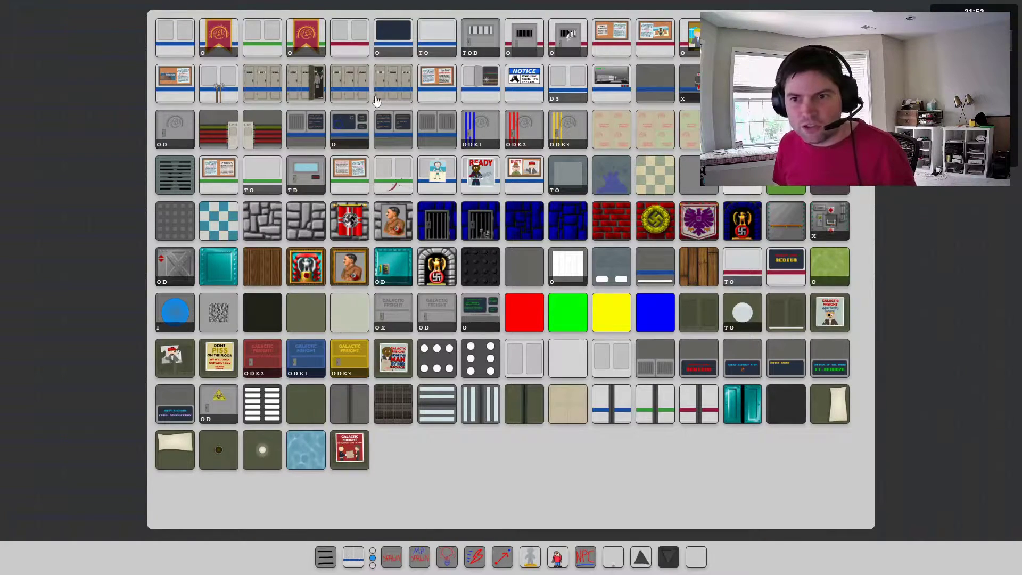
left_click(177, 49)
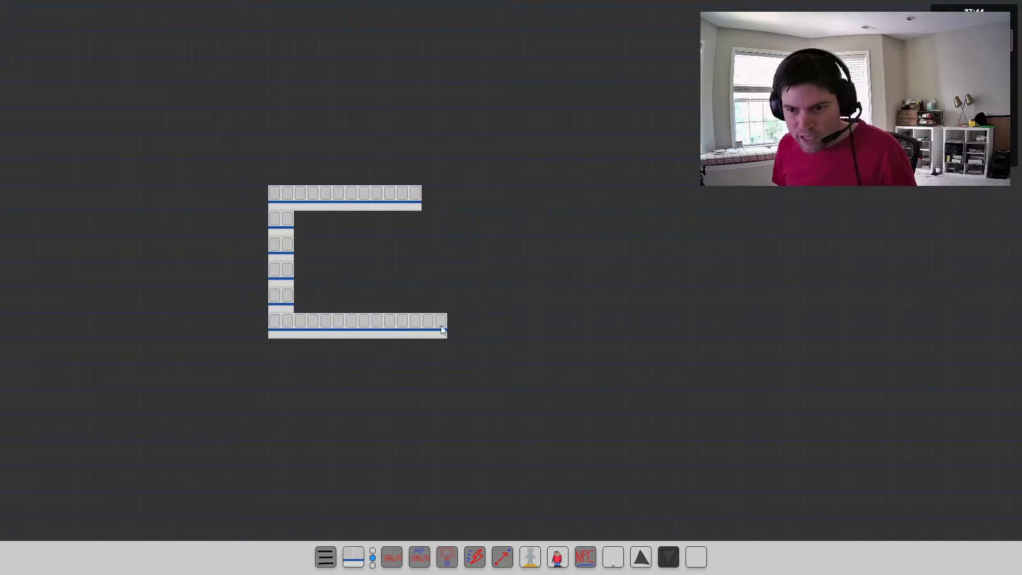
left_click_drag(510, 255, 504, 201)
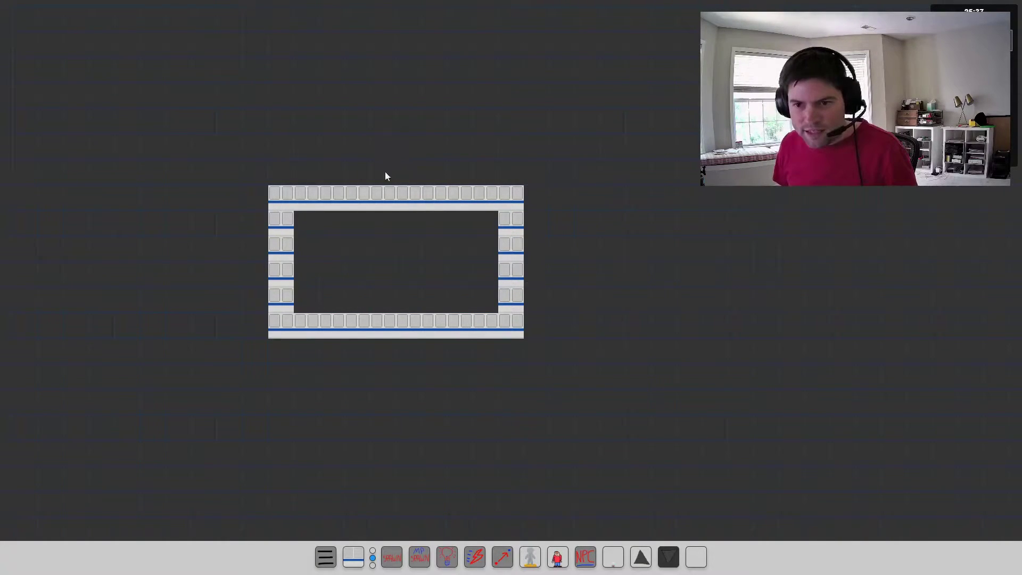
mouse_move(387, 152)
left_mouse_down()
mouse_move(383, 69)
mouse_move(499, 46)
mouse_move(511, 155)
mouse_move(523, 175)
left_mouse_up()
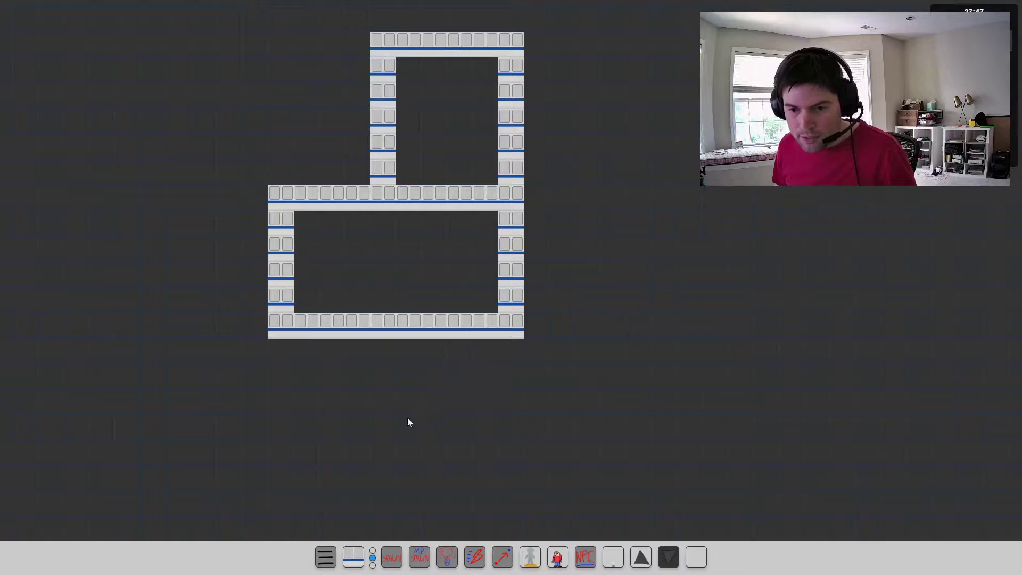
Step: Place a gray barred door in the wall shared by the two rooms and a player spawn in the lower room
left_click(351, 556)
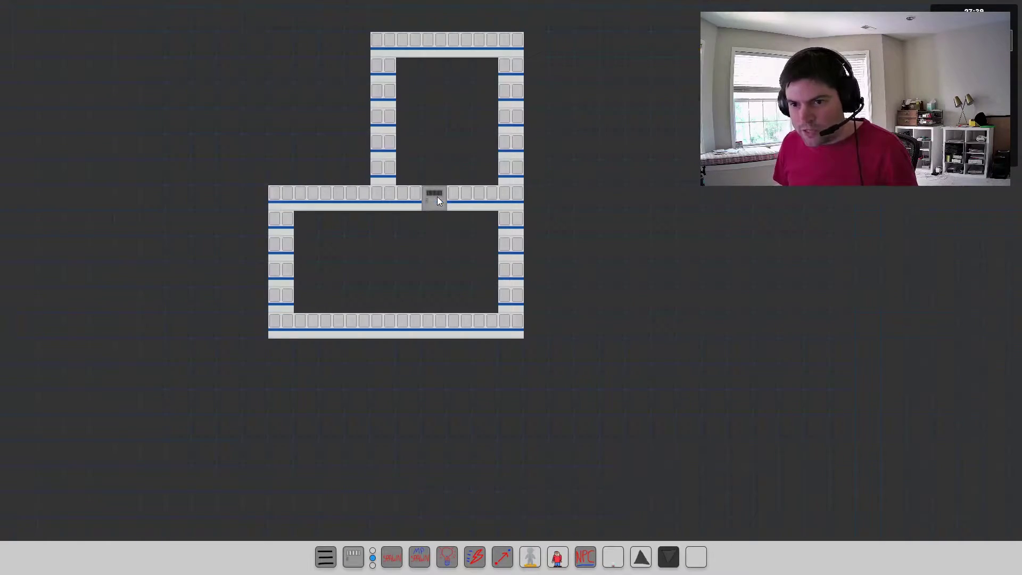
left_click(392, 563)
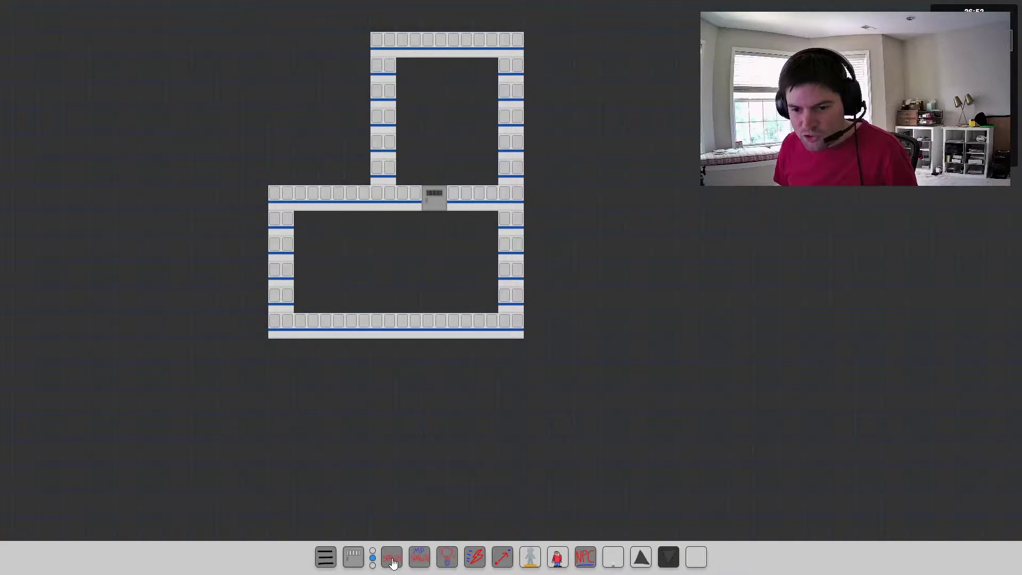
left_click(334, 273)
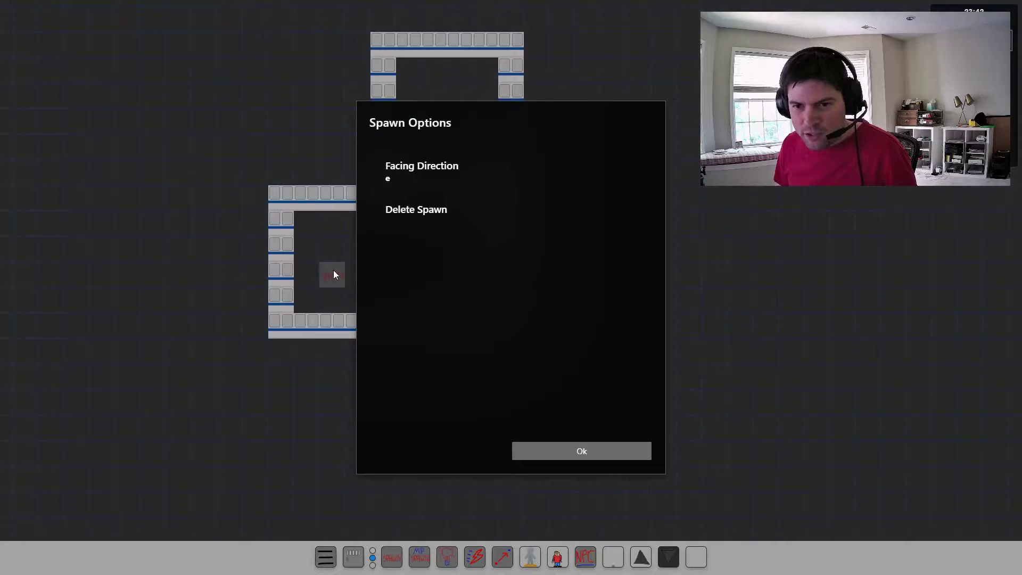
left_click(573, 451)
Step: Save the map and quit the level editor to the main menu
left_click(330, 556)
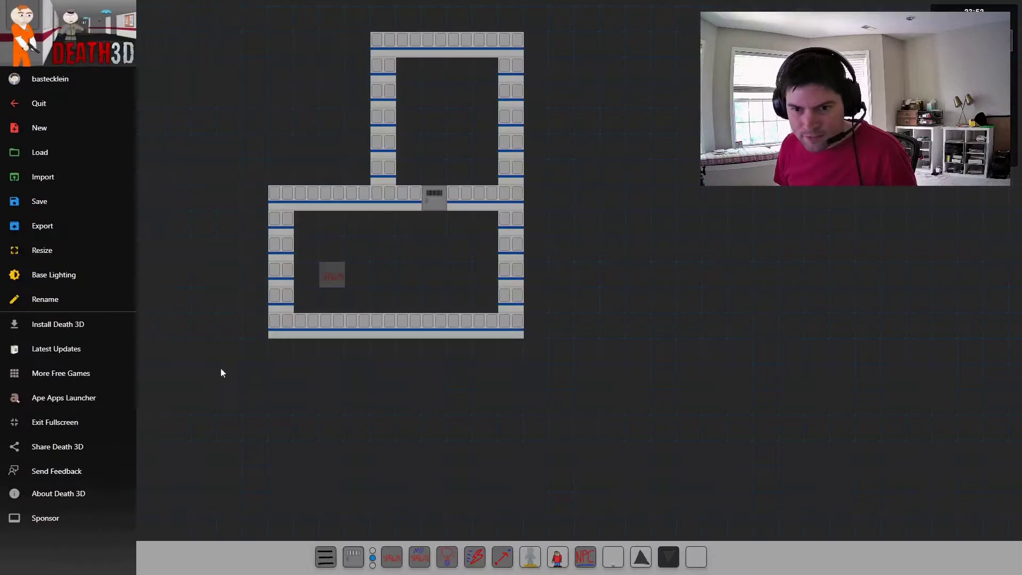
left_click(70, 209)
left_click(326, 556)
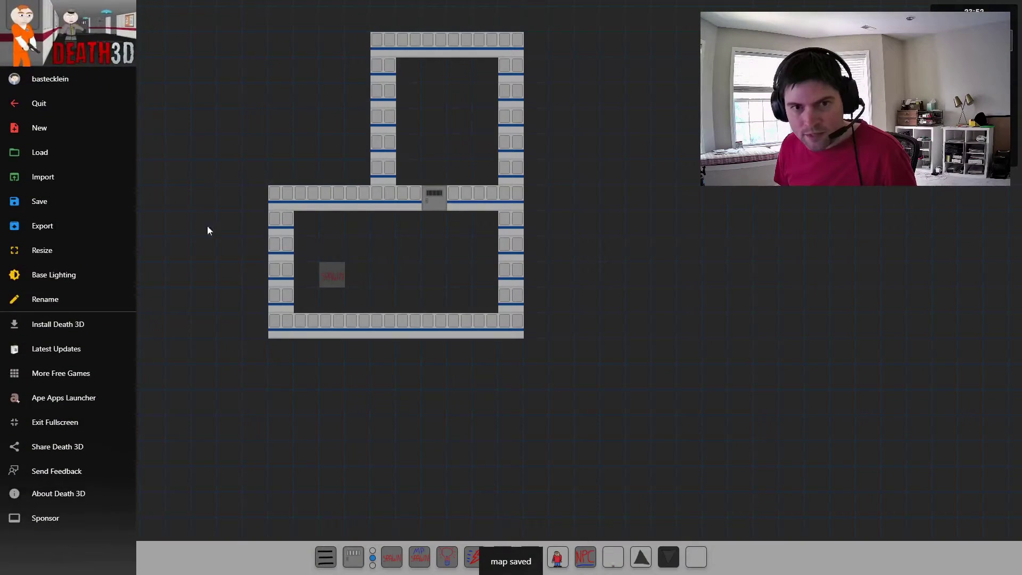
left_click(66, 97)
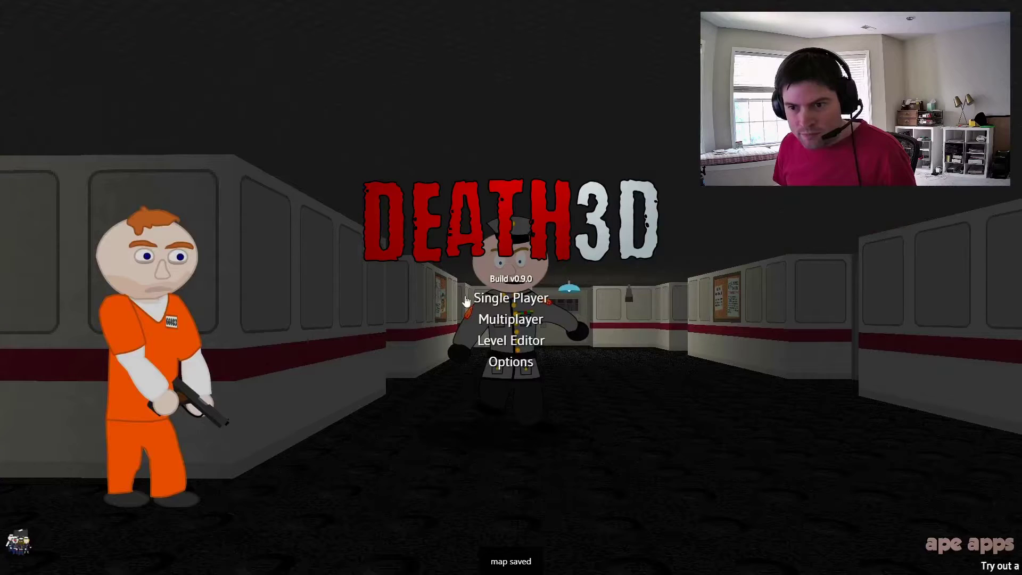
Step: Start a single-player game on the custom map a-testing-map.d3m
left_click(484, 300)
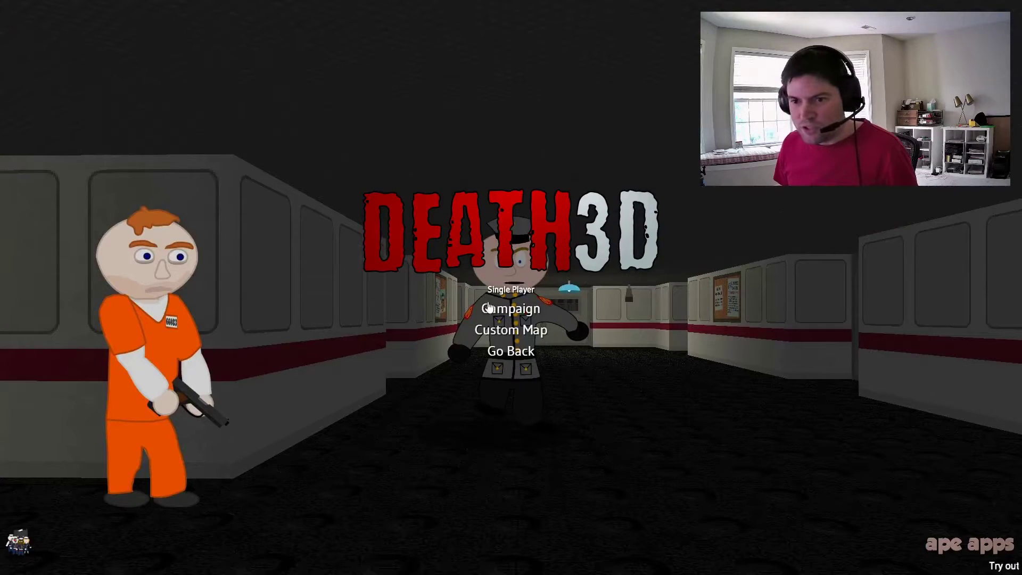
left_click(505, 337)
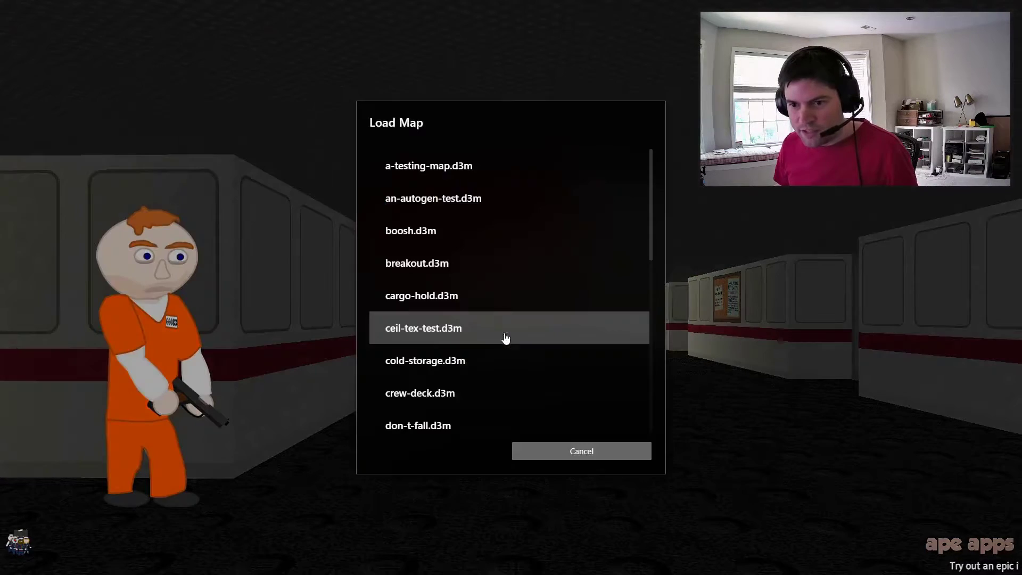
left_click(450, 166)
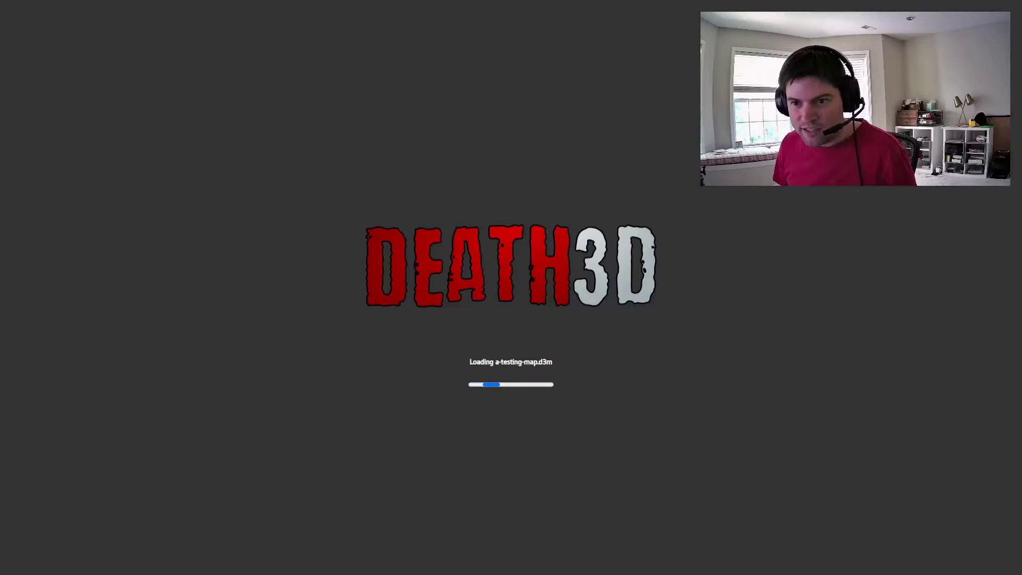
Step: Walk through the door and around both rooms to check the map's layout and lighting in play
key("w")
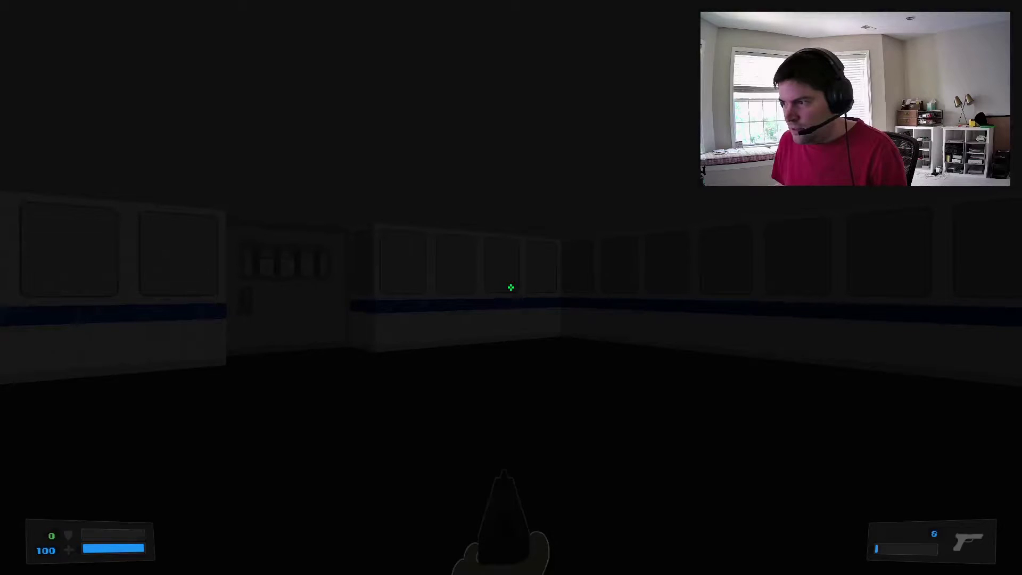
key("w")
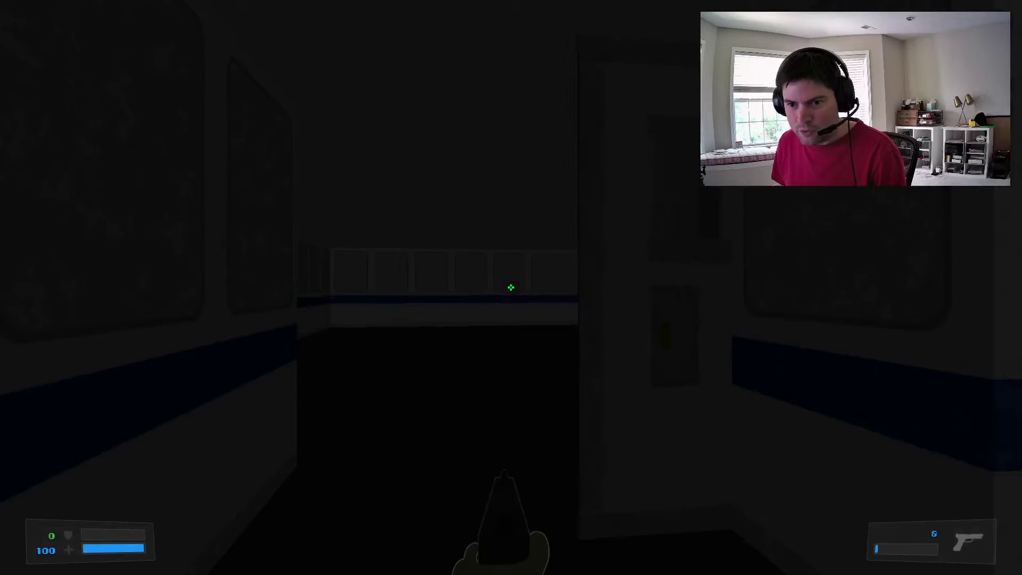
key("w")
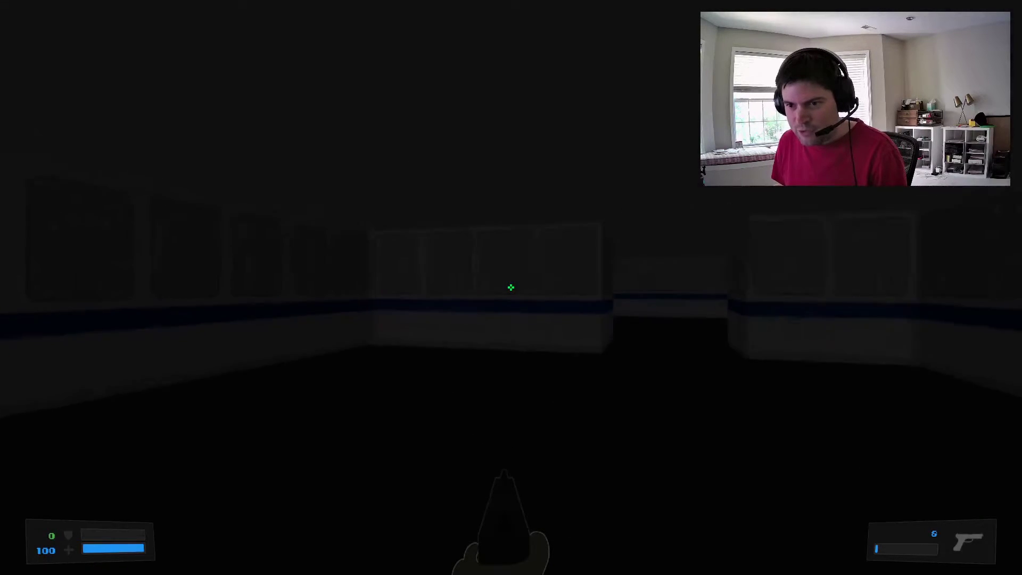
key("w")
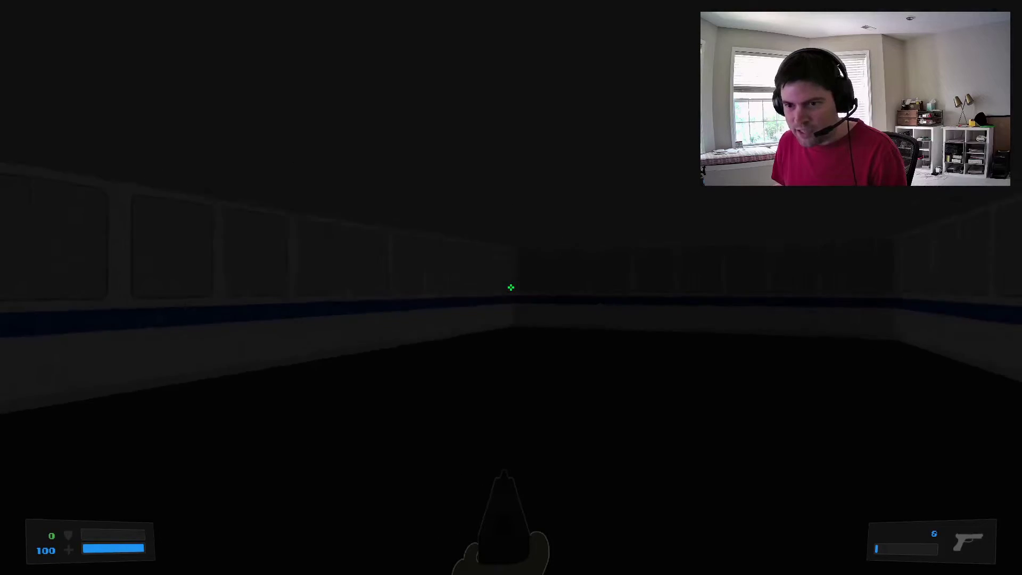
key("s")
Step: Quit the play test to the main menu and return the game to full-screen mode
key("Escape")
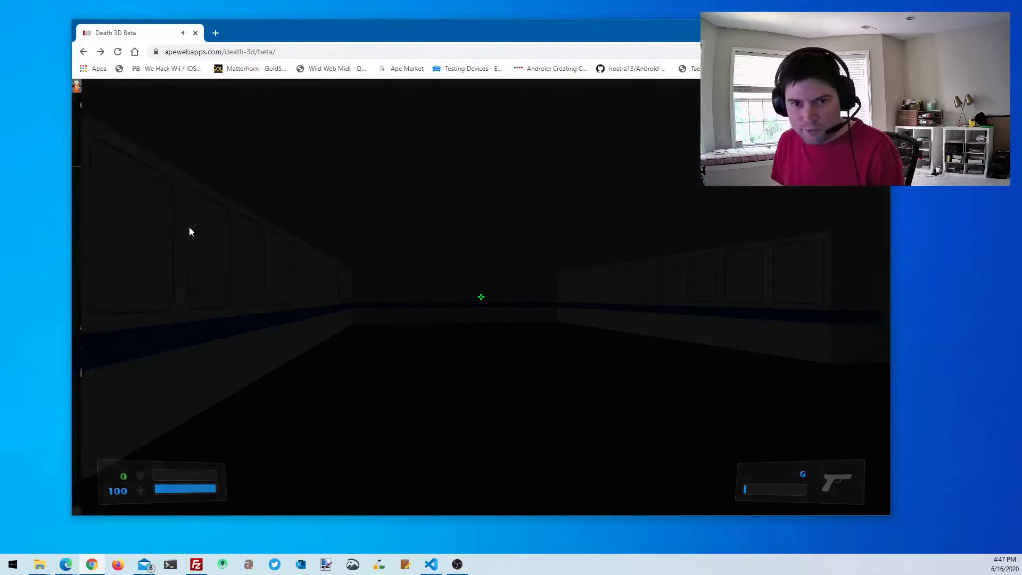
key("Escape")
left_click(146, 205)
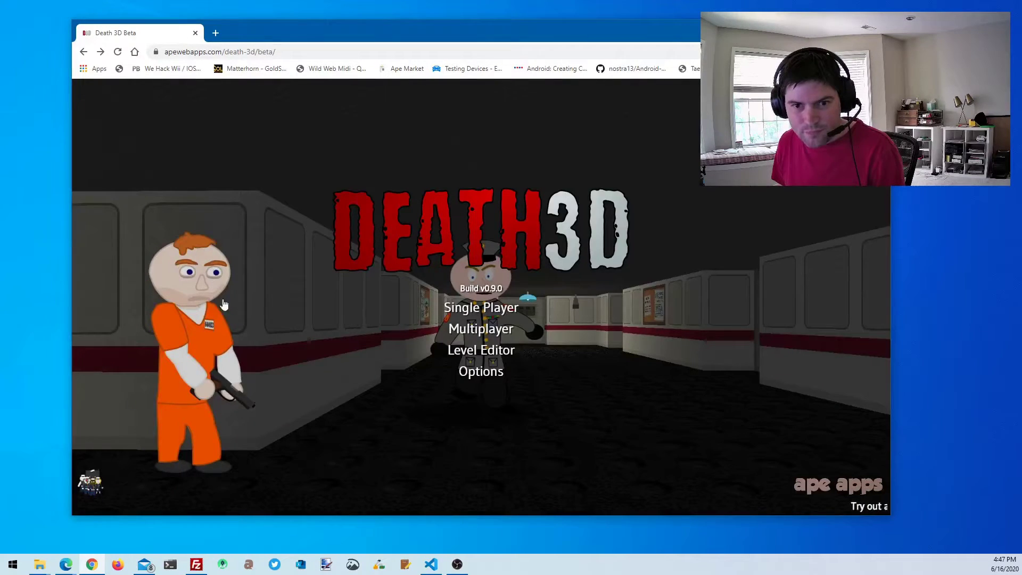
left_click(492, 375)
left_click(126, 351)
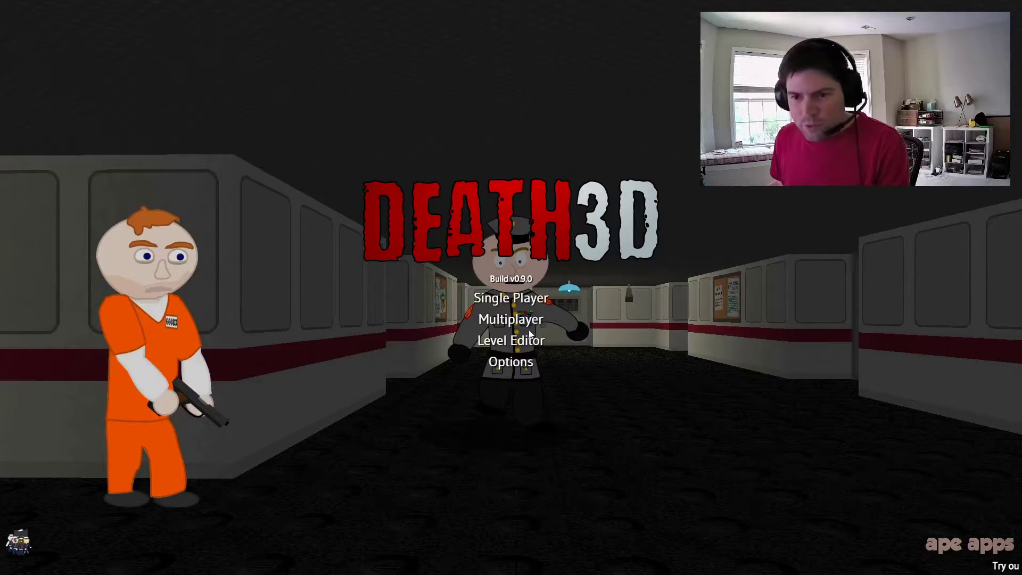
Step: Reopen the map in the level editor and set its base light intensity to 100%
left_click(514, 341)
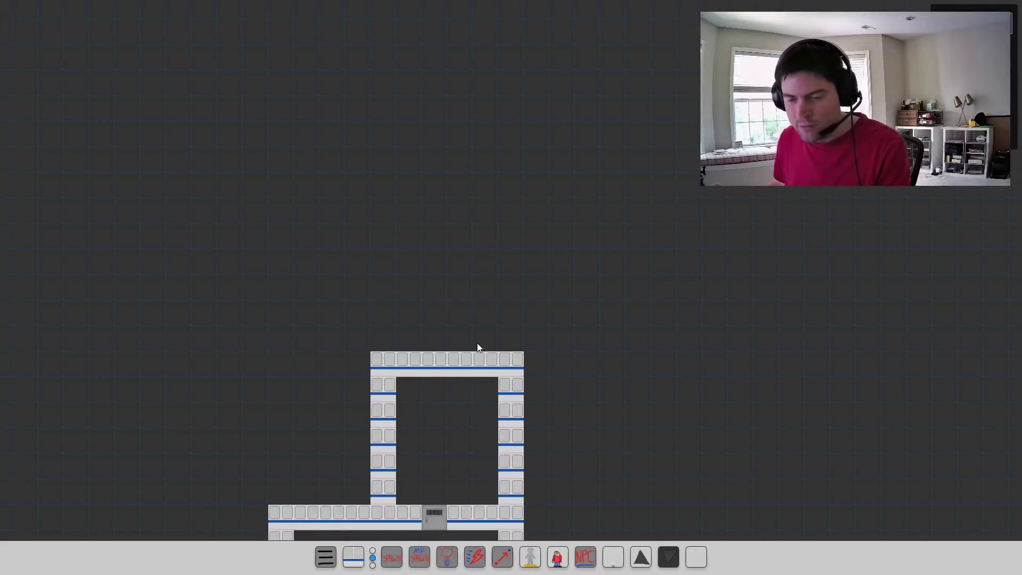
left_click_drag(581, 474, 559, 276)
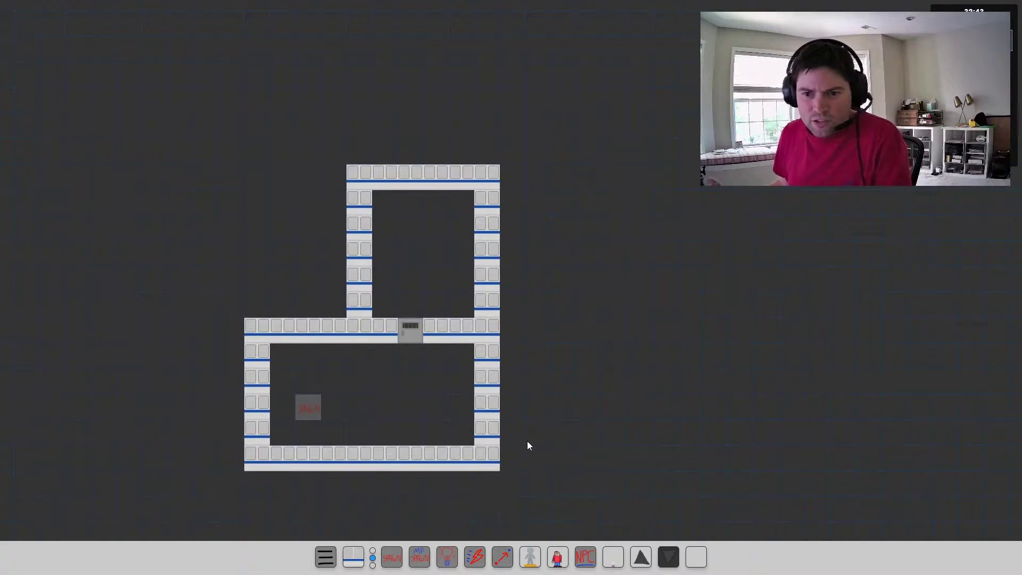
left_click(326, 557)
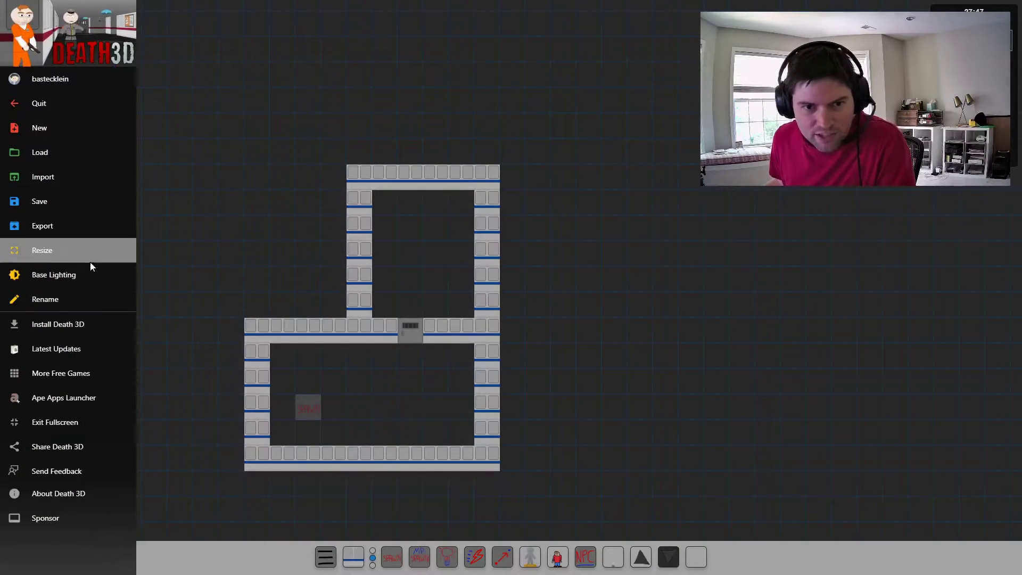
left_click(91, 275)
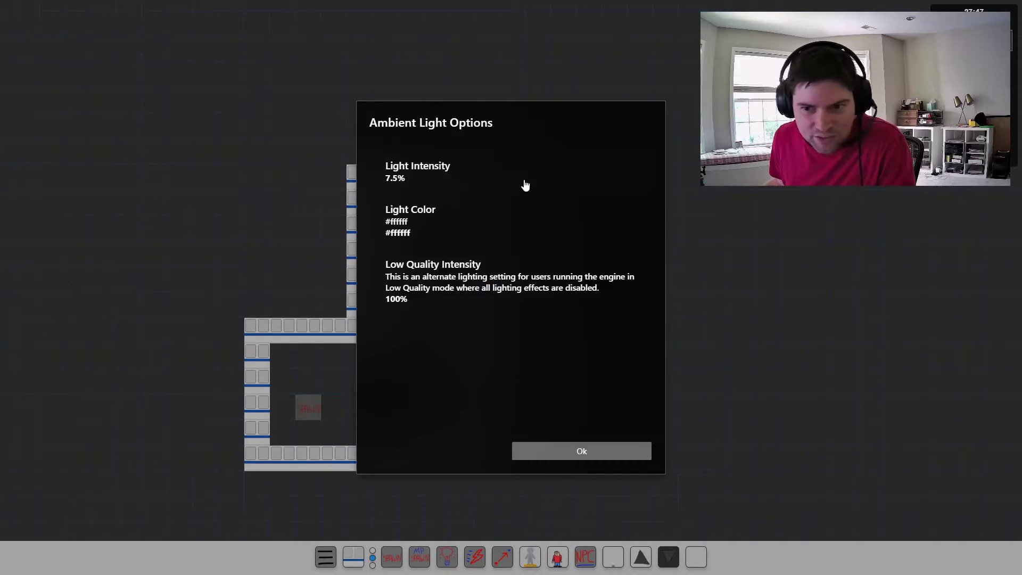
left_click(420, 180)
left_click_drag(395, 287, 467, 288)
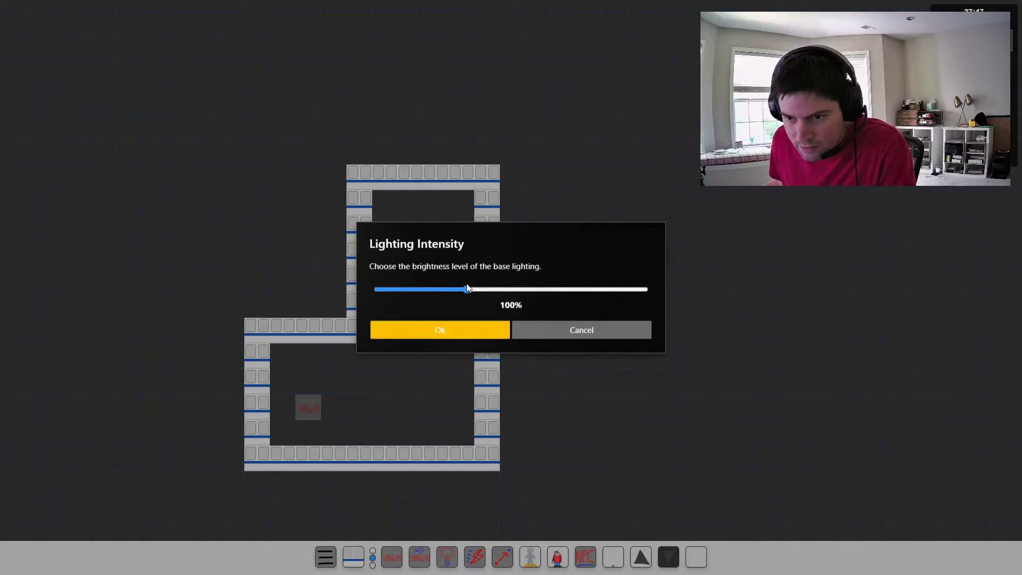
left_click(461, 331)
left_click(584, 452)
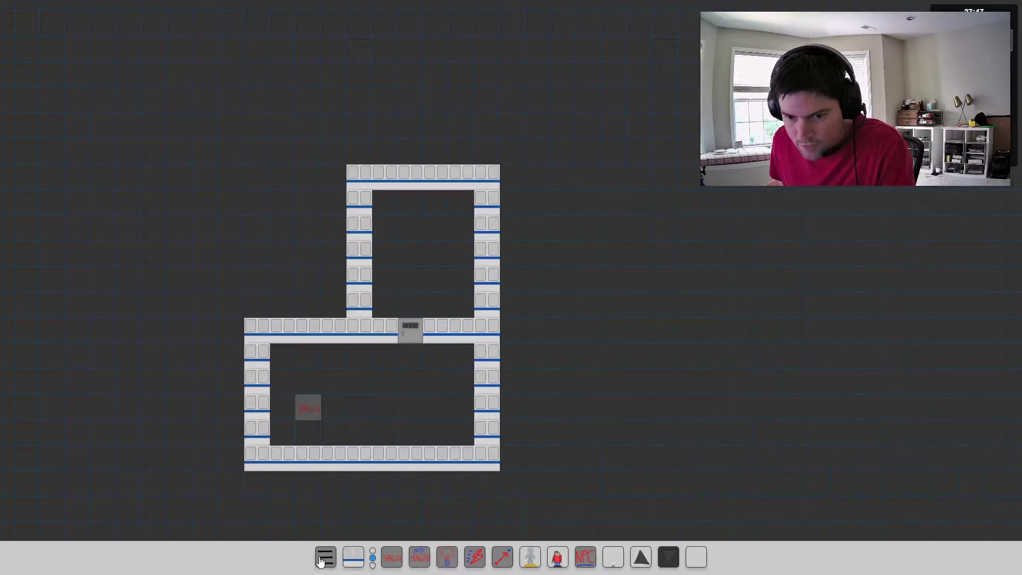
Step: Save the relit map and leave the level editor for the main menu
left_click(320, 562)
left_click(64, 201)
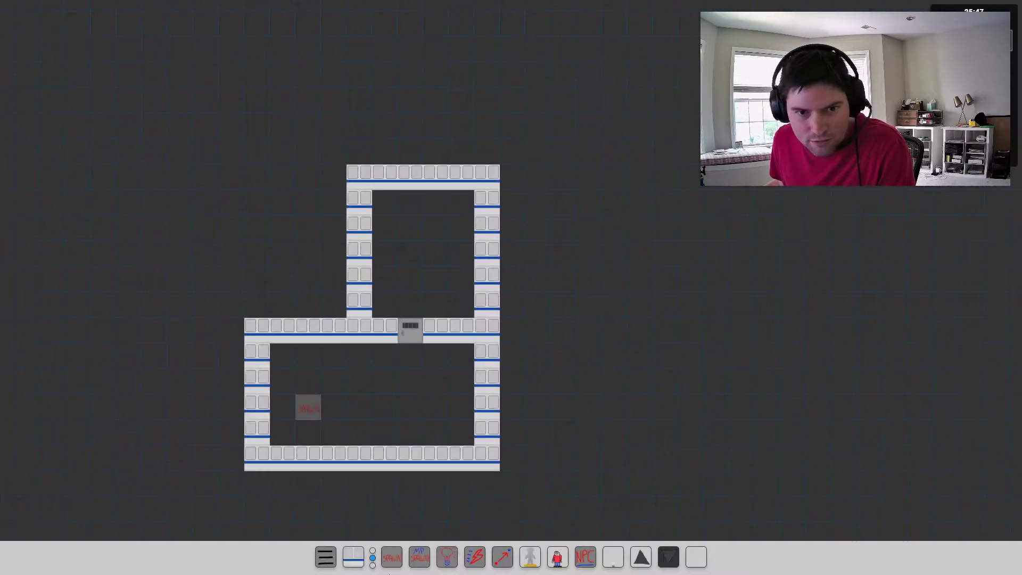
left_click(326, 559)
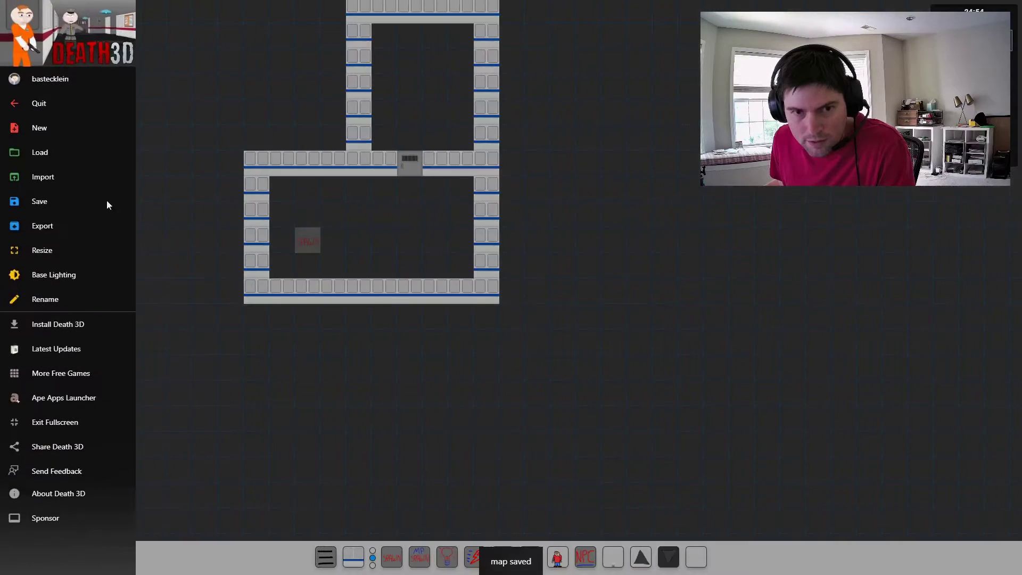
left_click(62, 110)
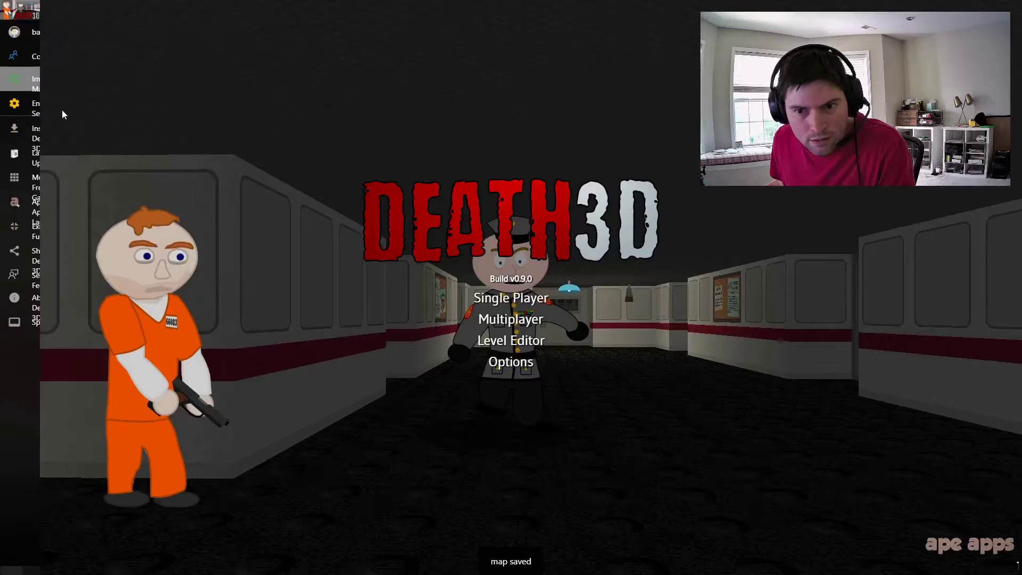
Step: Load the custom map a-testing-map.d3m in single player
left_click(517, 298)
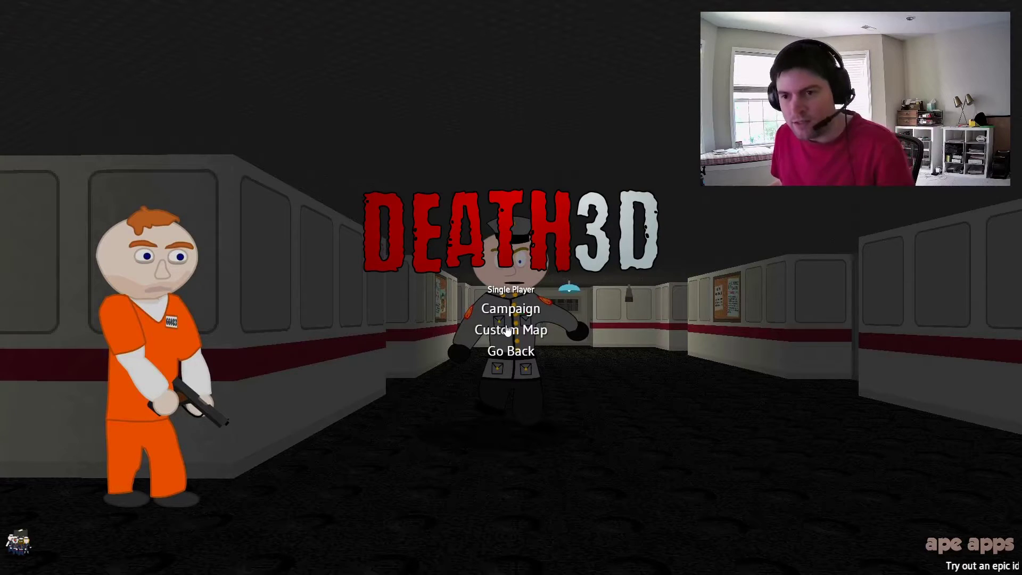
left_click(506, 330)
left_click(432, 165)
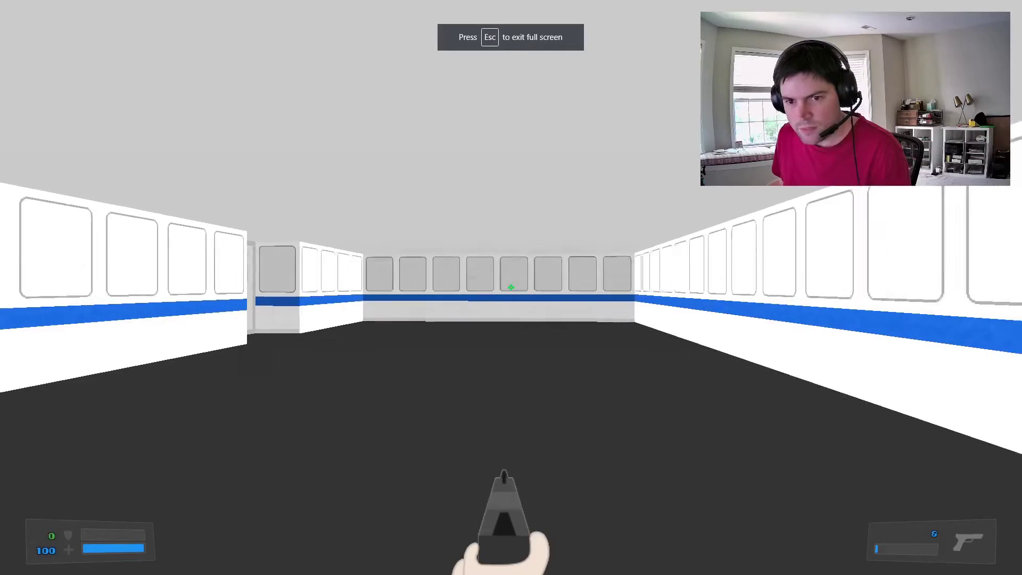
Step: Walk through both rooms to check how the walls look at the new base light intensity
key("w")
key("s")
key("s")
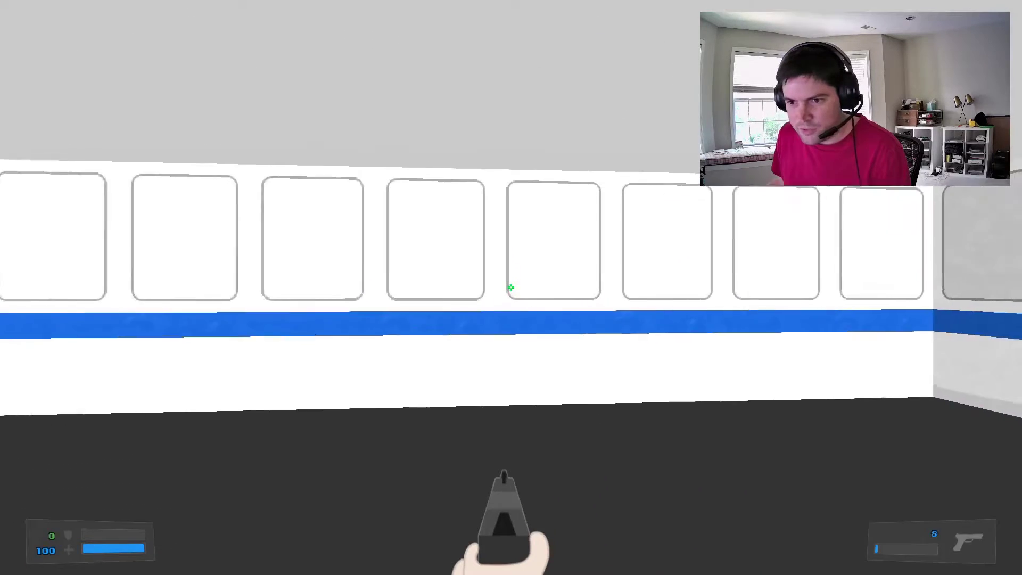
key("w")
key("w")
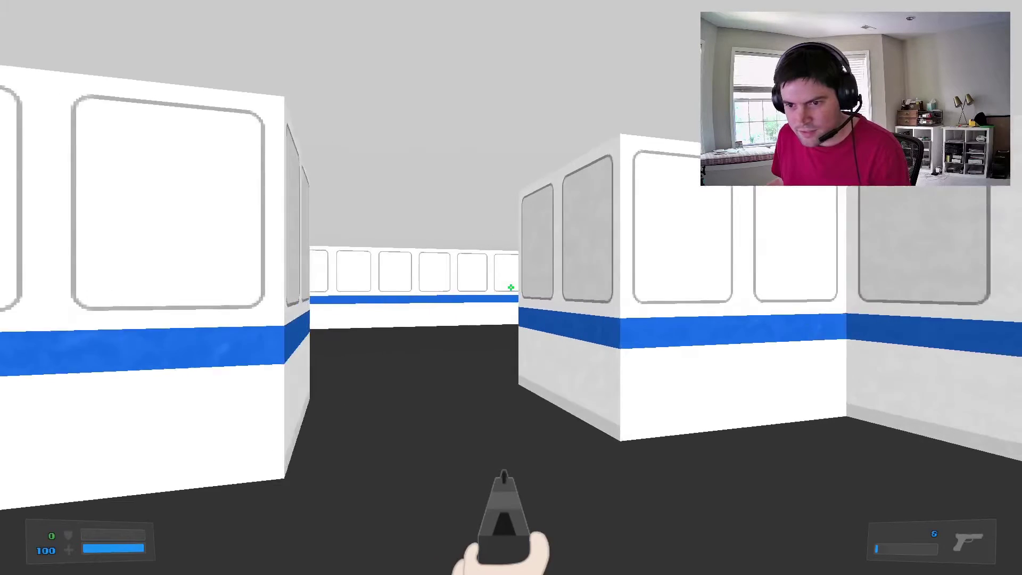
key("w")
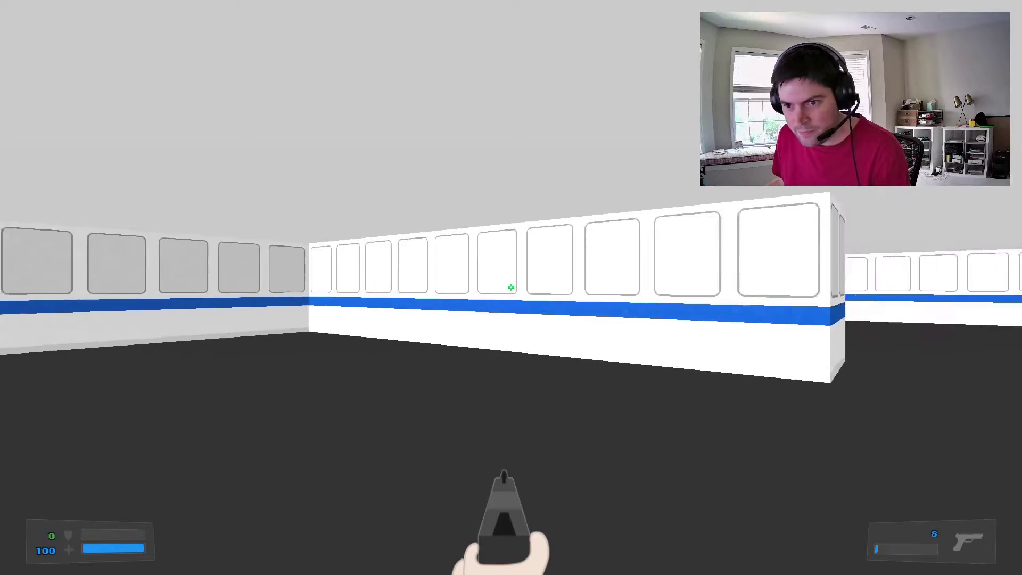
Step: Quit the play test to the main menu and return the game to full-screen mode
key("Escape")
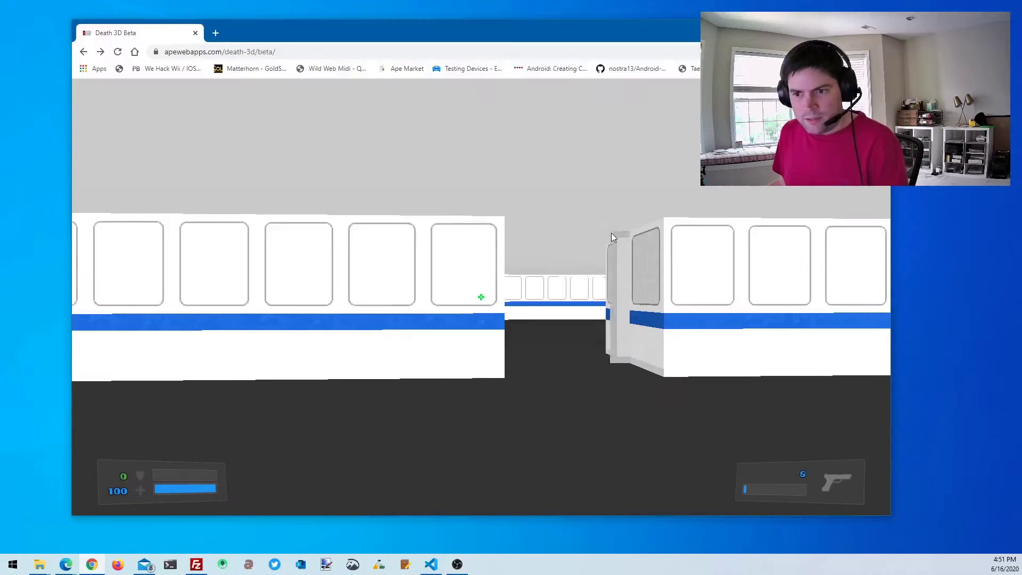
key("Escape")
left_click(126, 216)
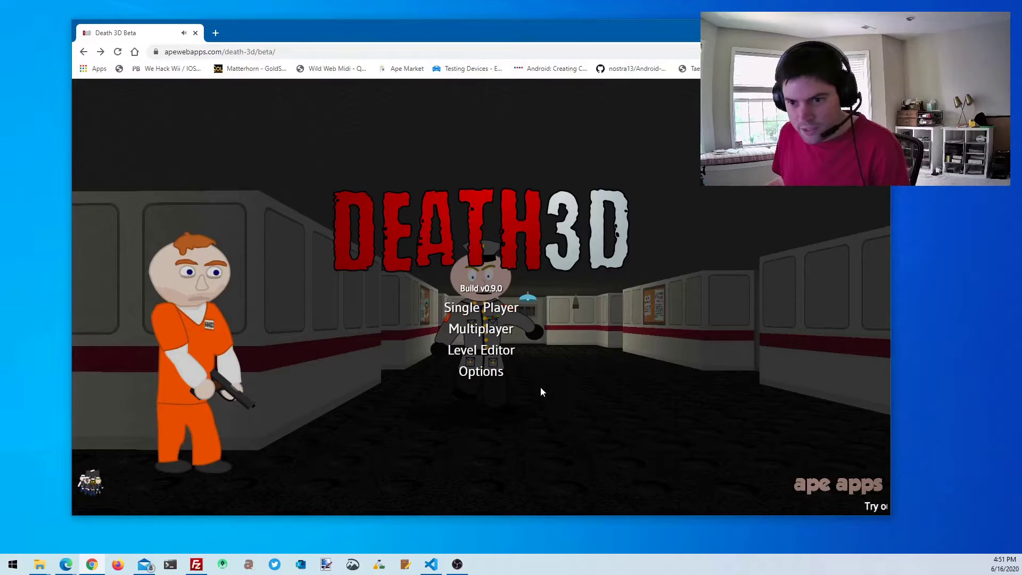
key("Escape")
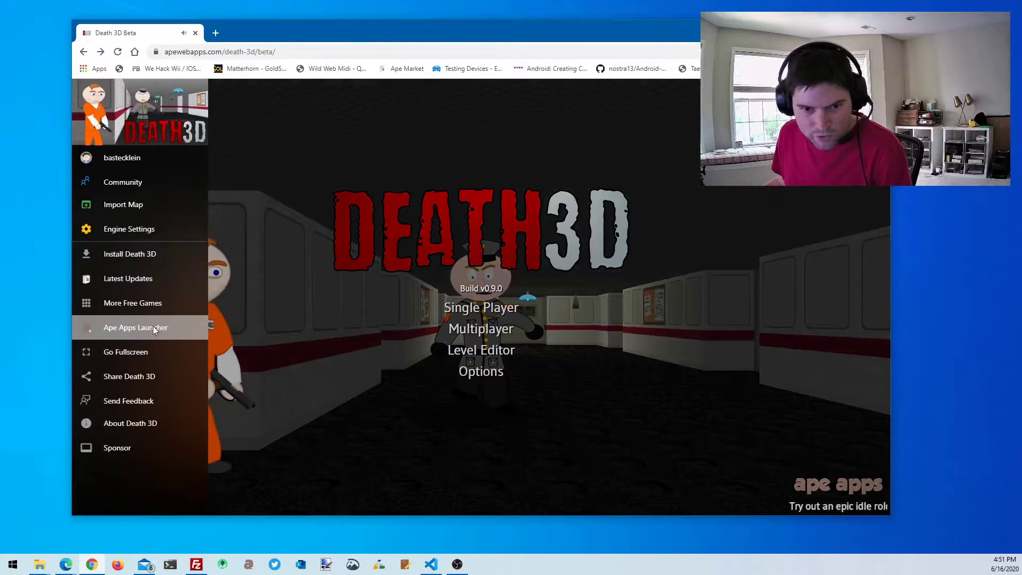
left_click(151, 352)
Step: Reopen the map in the level editor and set its ambient light intensity to 80%
left_click(537, 341)
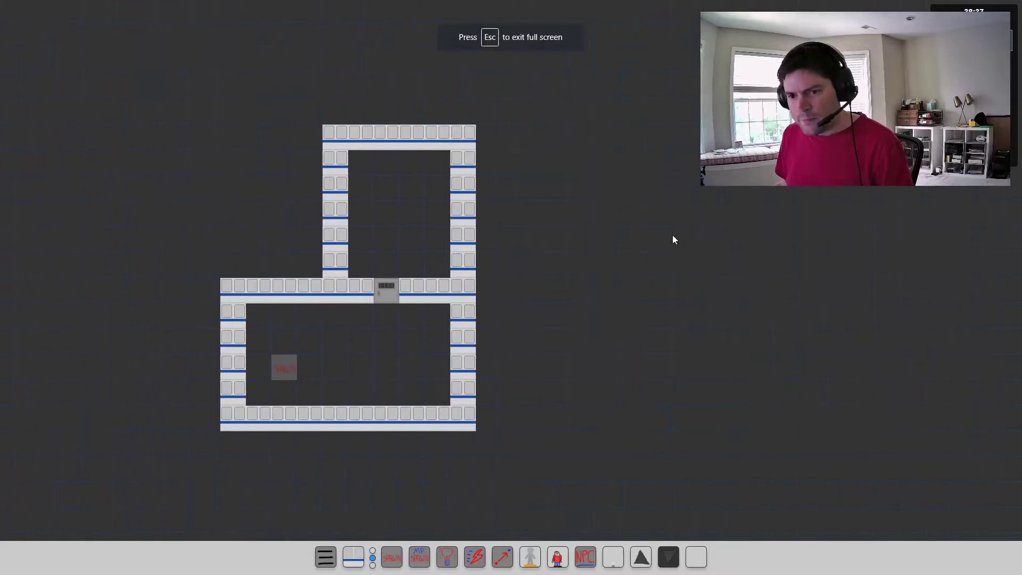
left_click(324, 558)
left_click(72, 276)
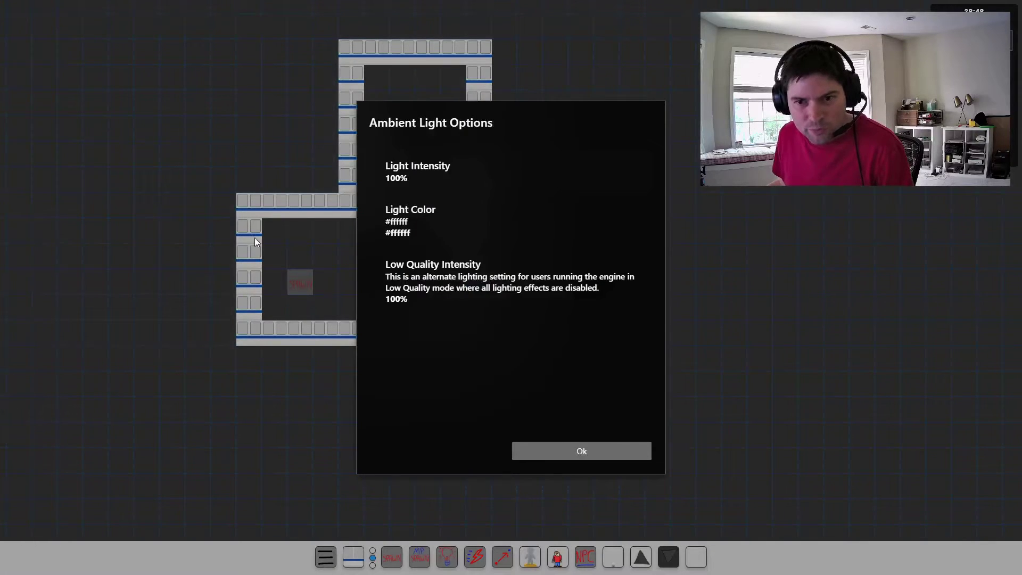
left_click(415, 170)
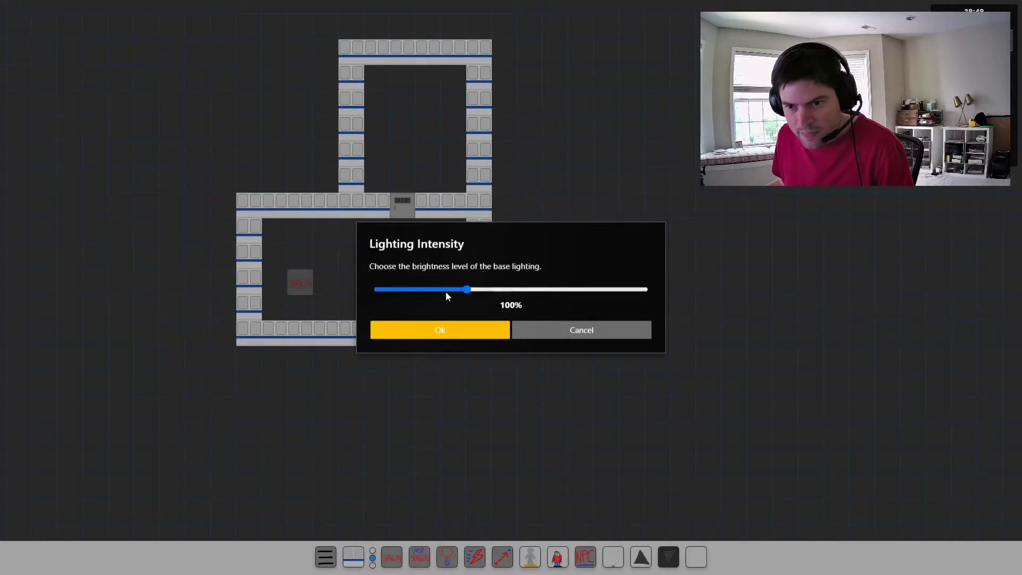
left_click_drag(462, 287, 449, 290)
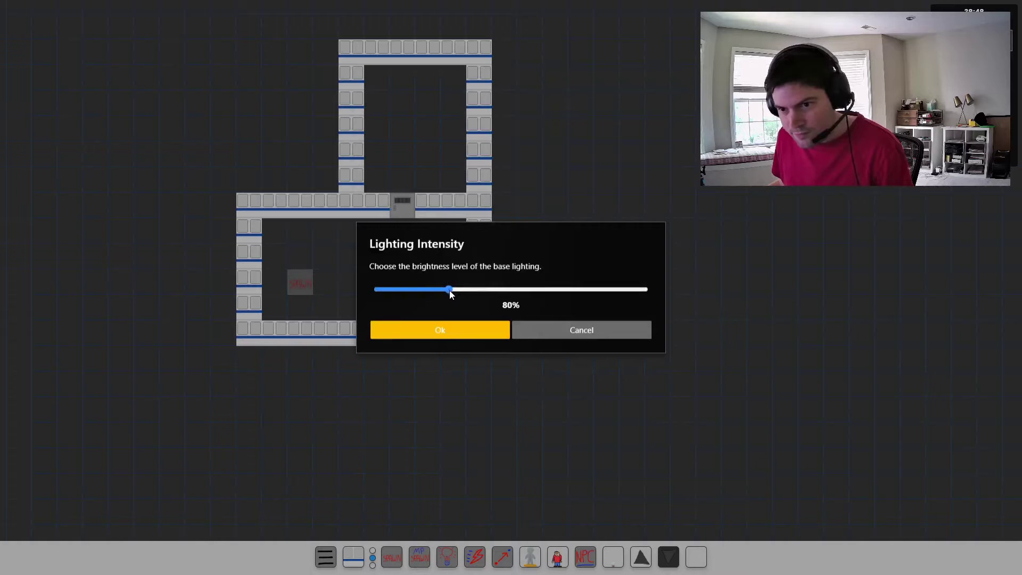
left_click(453, 329)
left_click(588, 454)
Step: Set the map's ceiling colour to light blue #BBDEFB and its floor colour to light green
left_click_drag(544, 161, 575, 179)
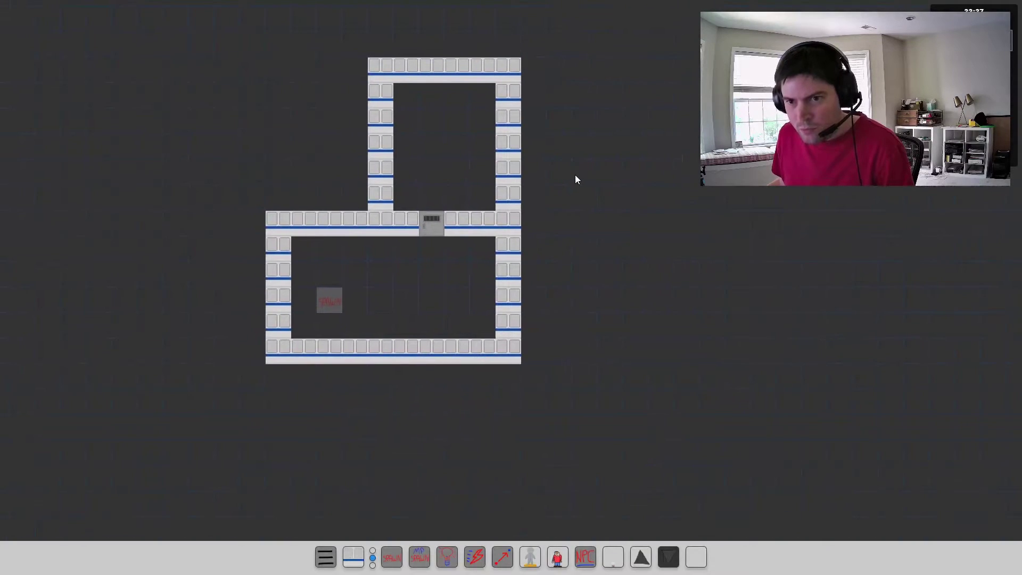
left_click(645, 561)
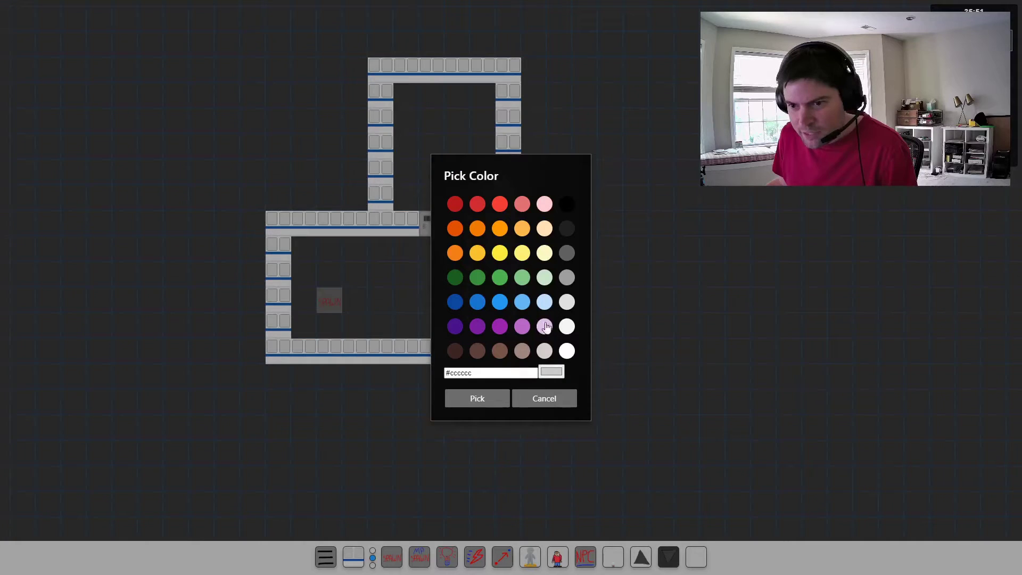
left_click(544, 302)
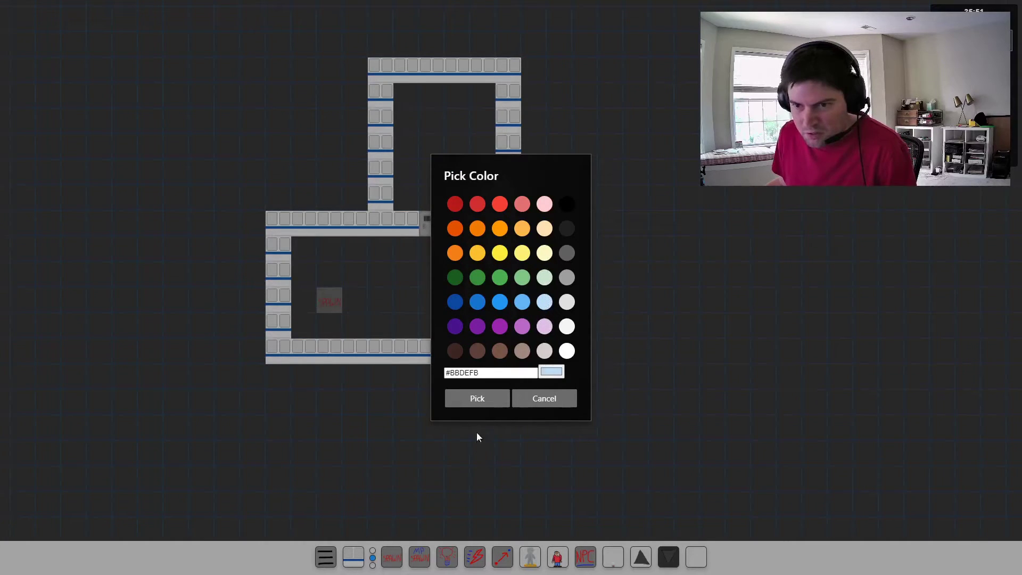
left_click(477, 400)
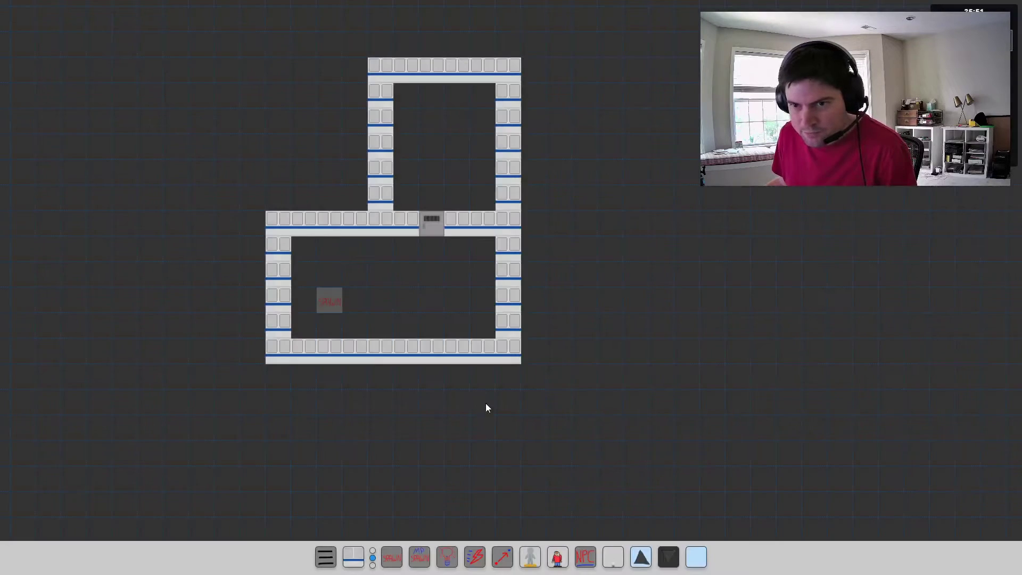
left_click(672, 556)
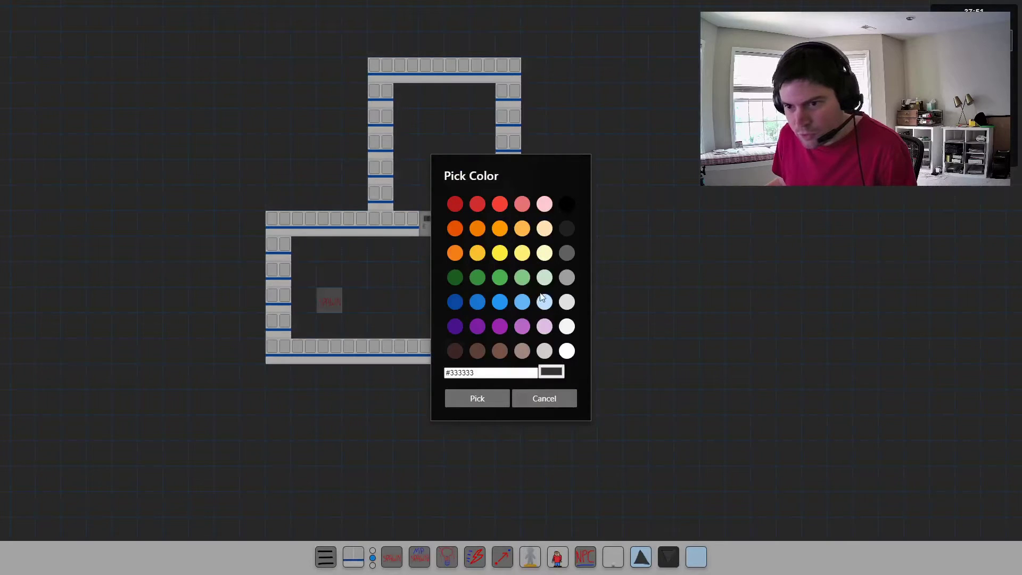
left_click(522, 277)
left_click(488, 398)
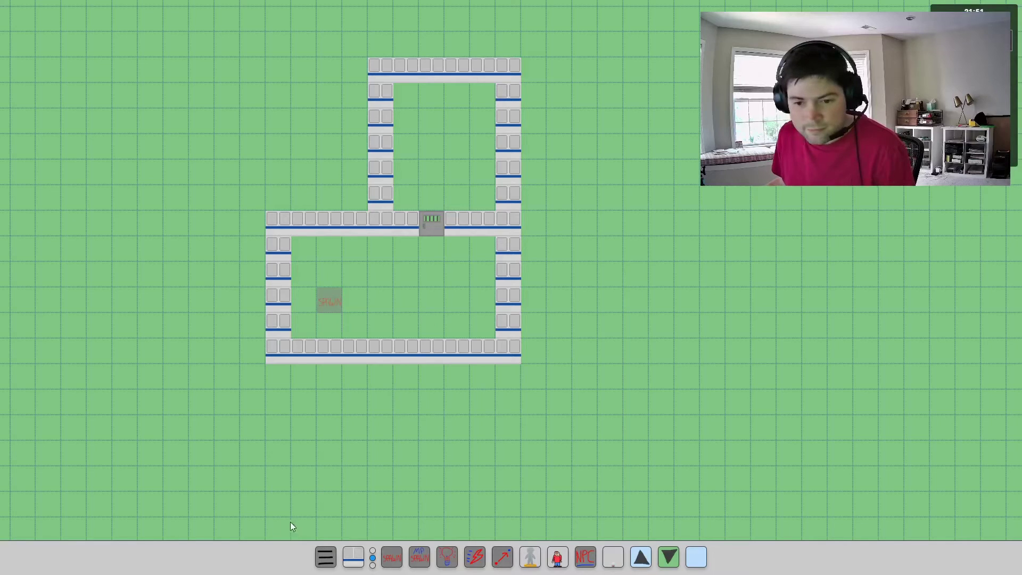
Step: Choose the shotgun item and place it in the lower room, between the player spawn and the east wall
key("s")
left_click_drag(531, 209, 503, 474)
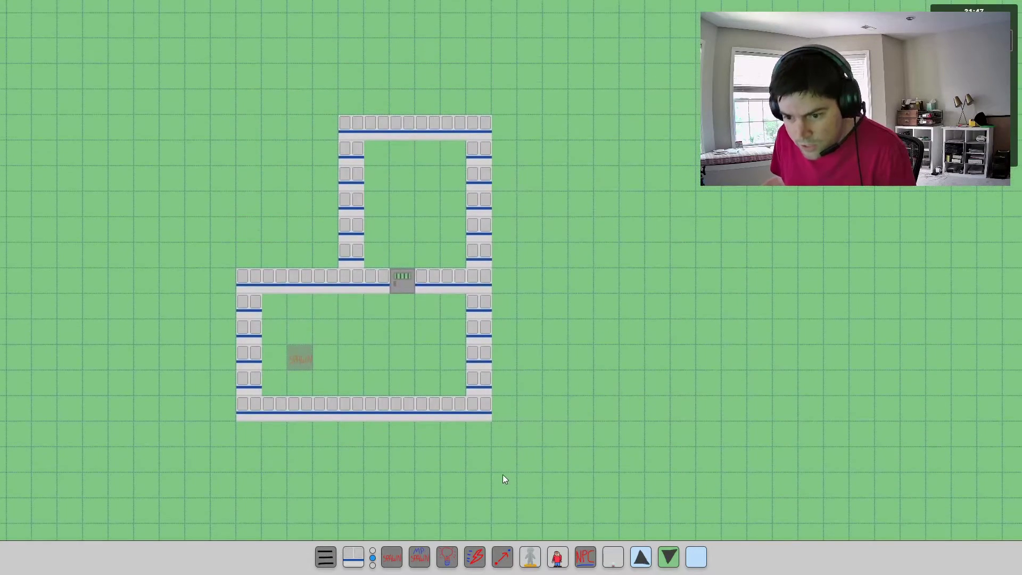
left_click(608, 559)
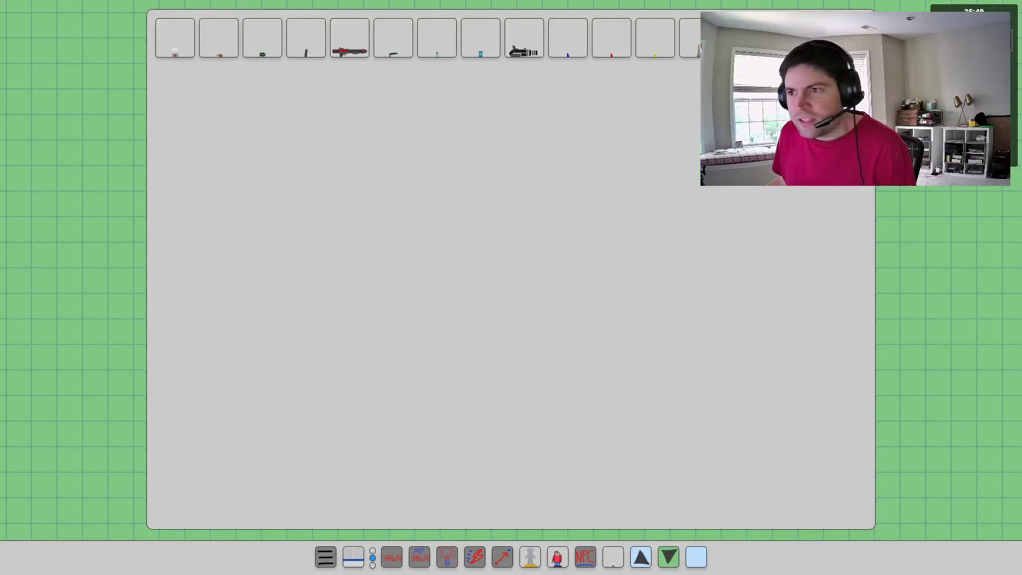
left_click(742, 37)
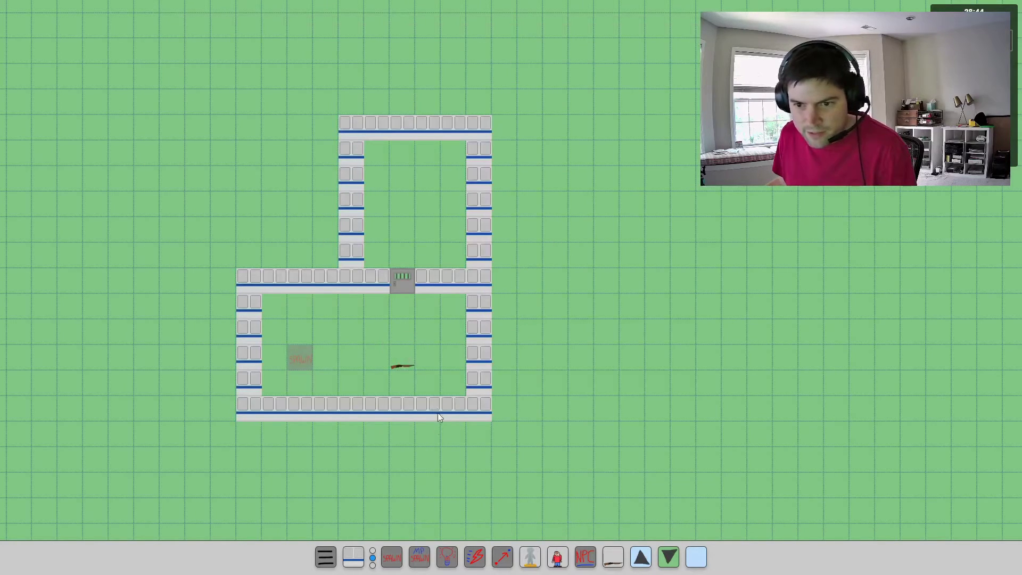
Step: Save the recoloured map and leave the level editor for the main menu
left_click(325, 557)
left_click(93, 201)
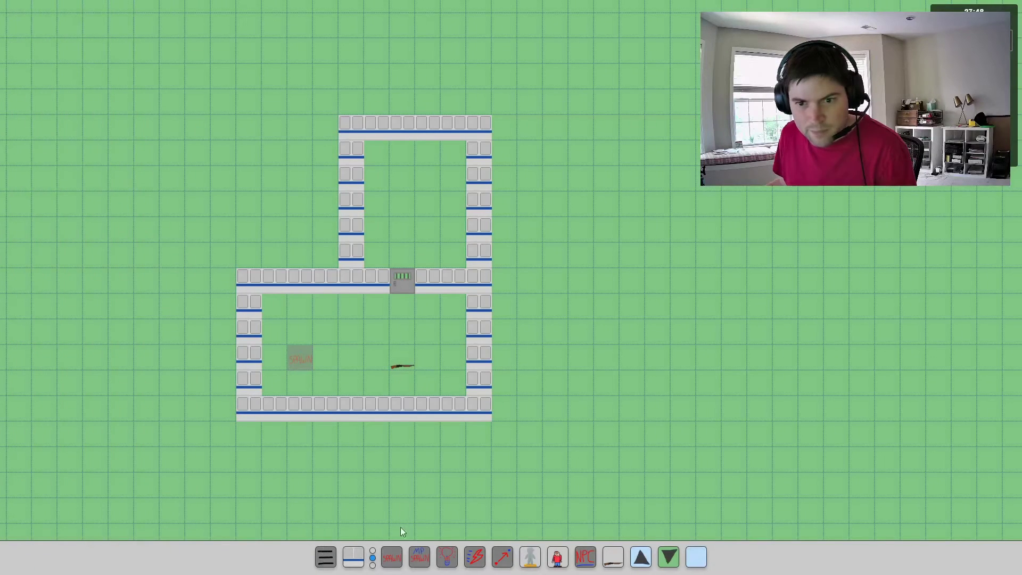
left_click(325, 557)
left_click(85, 113)
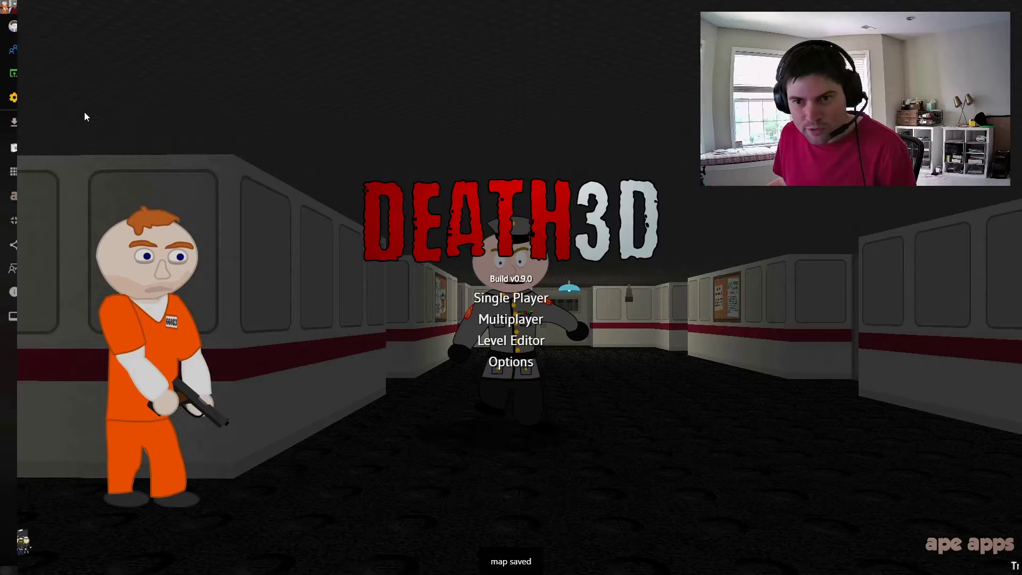
Step: Start a single-player game on the custom map a-testing-map.d3m
left_click(506, 300)
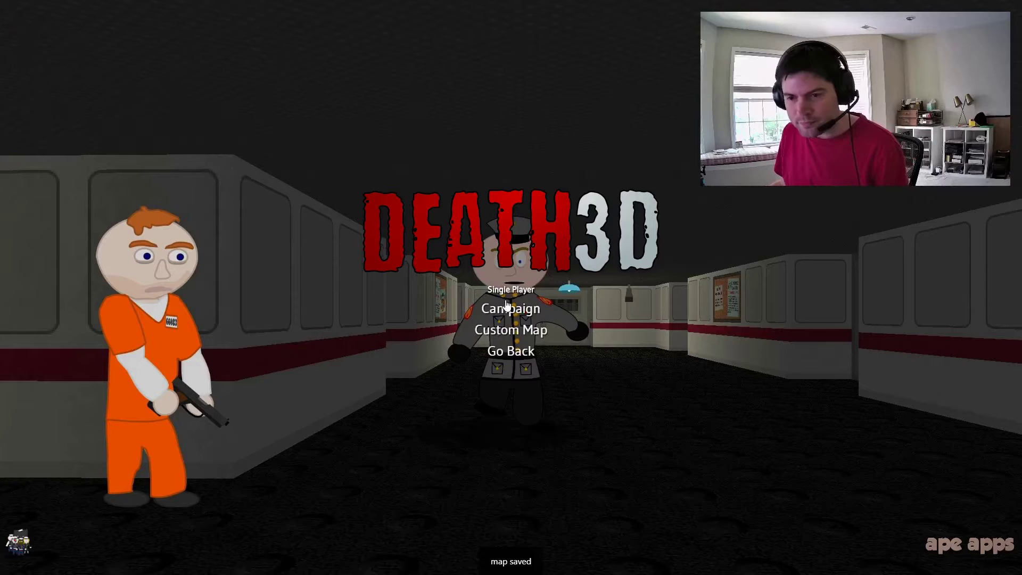
left_click(509, 329)
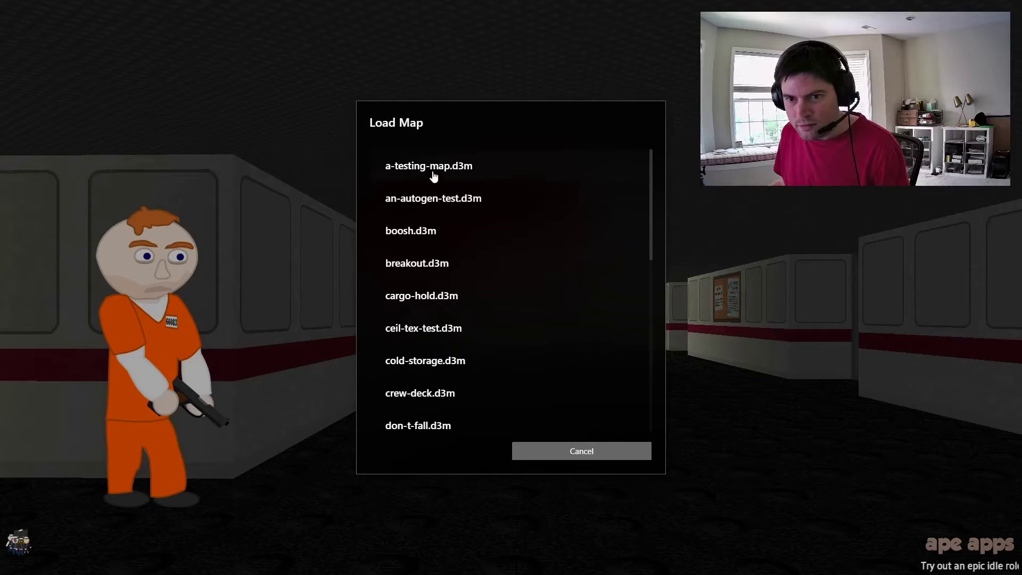
left_click(432, 171)
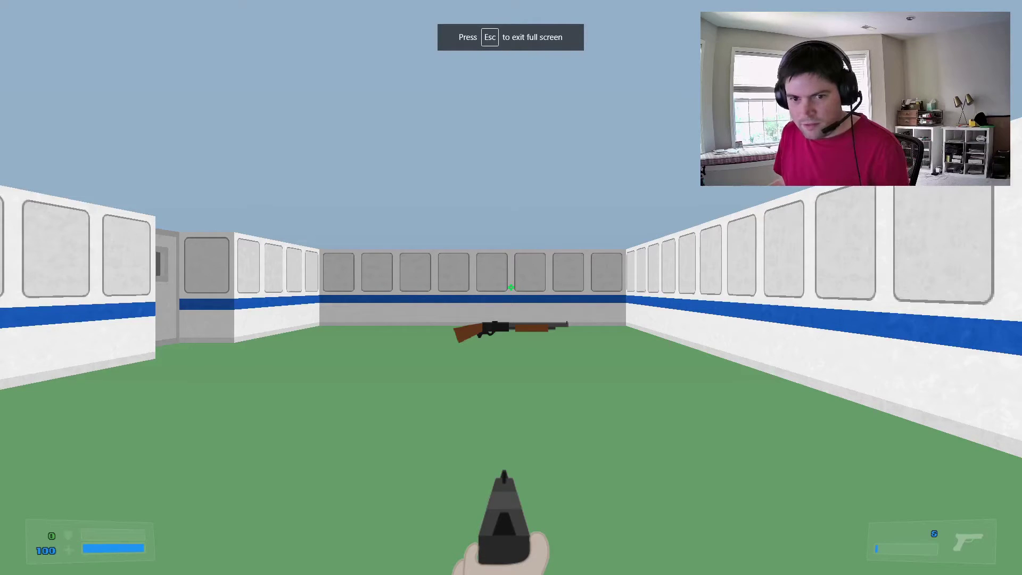
Step: Walk over the shotgun to pick it up and look around the first room's walls, floor and ceiling
key("w")
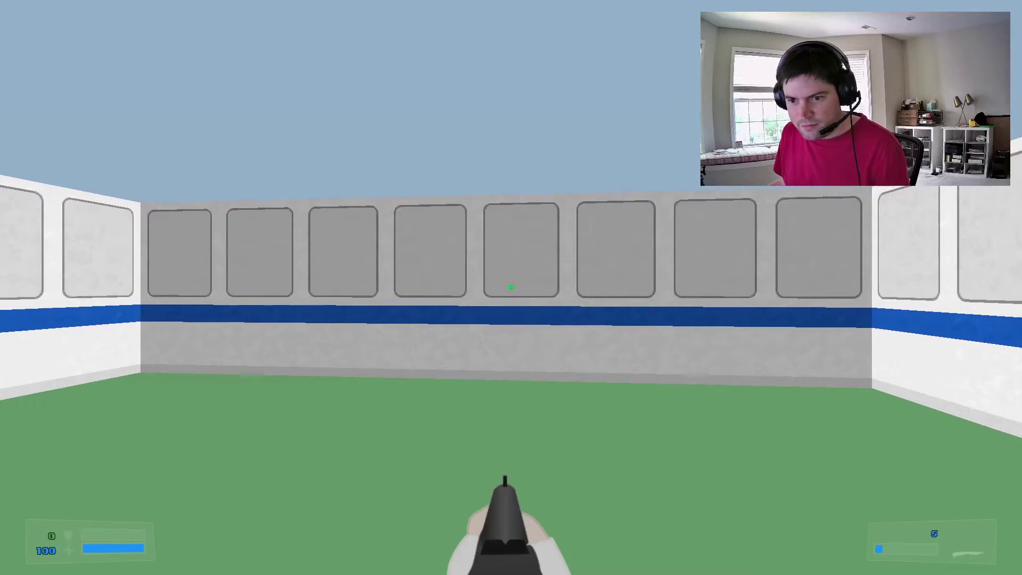
key("s")
key("w")
key("d")
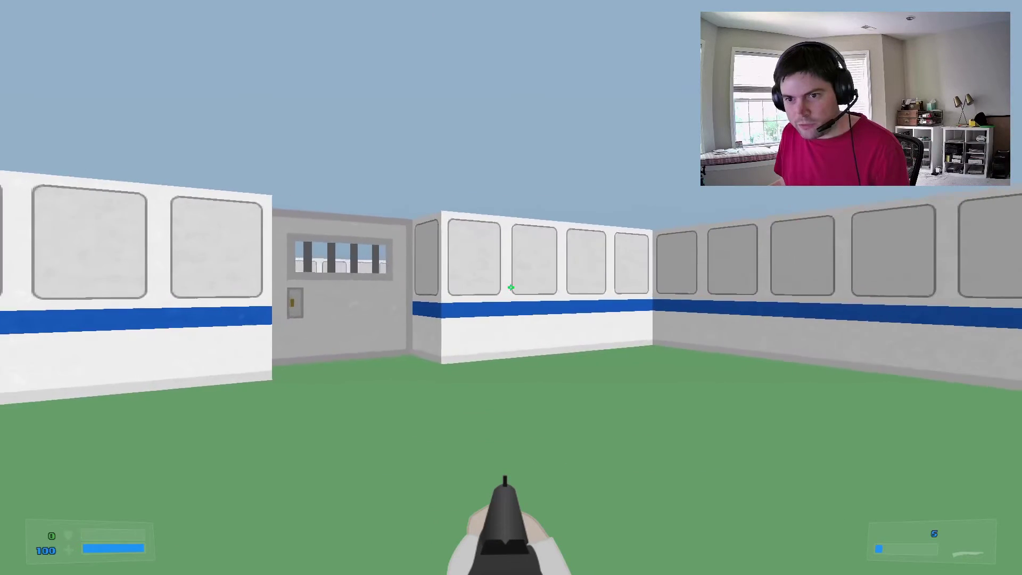
key("d")
key("a")
key("s")
key("w")
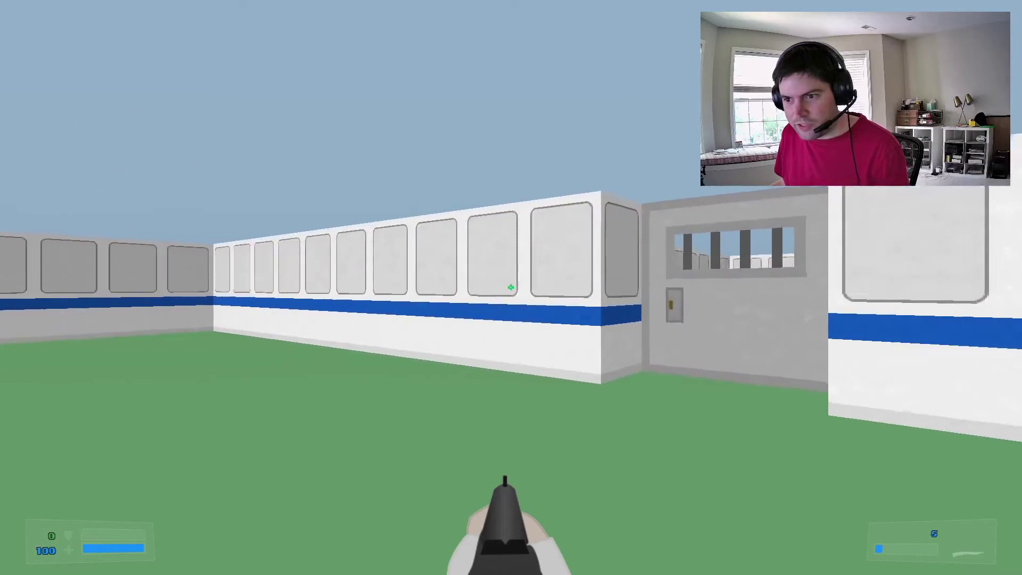
Step: Open the barred door and walk around the second room to check its colours and lighting
key("w")
key("e")
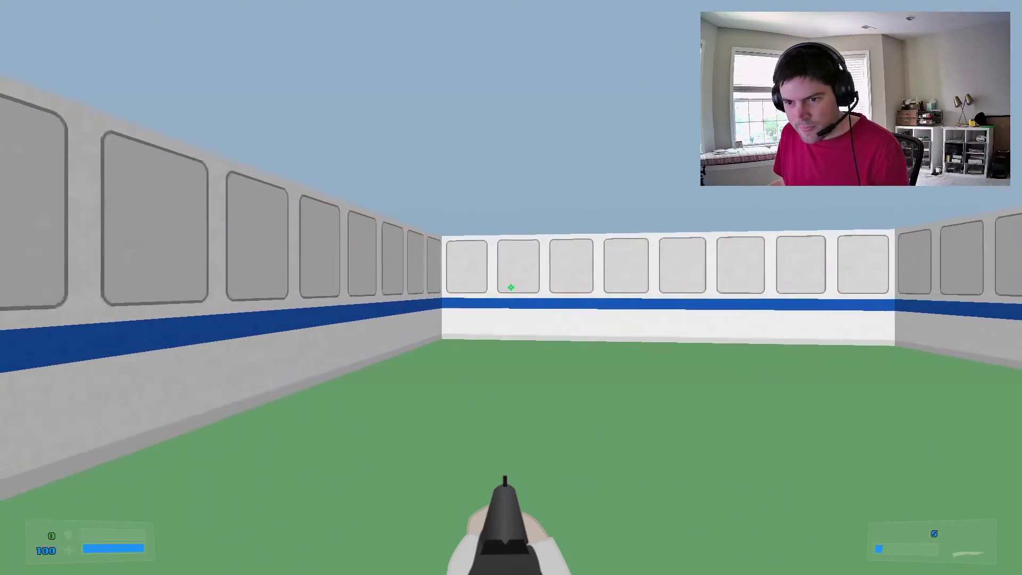
key("w")
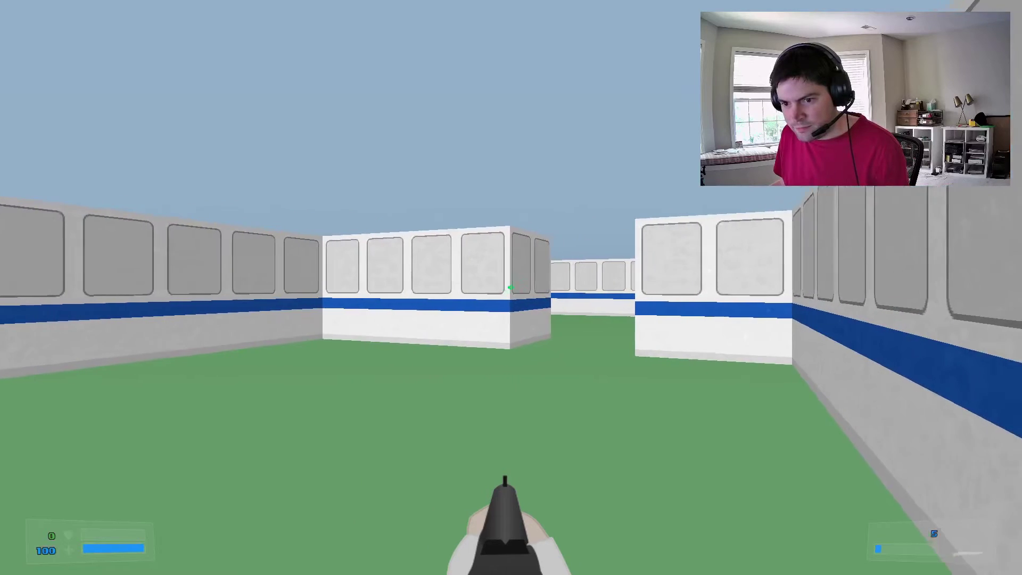
key("w")
Step: Test-fire the shotgun several times while moving back through the rooms
left_click(510, 287)
left_click(511, 287)
key("Right")
key("ctrl")
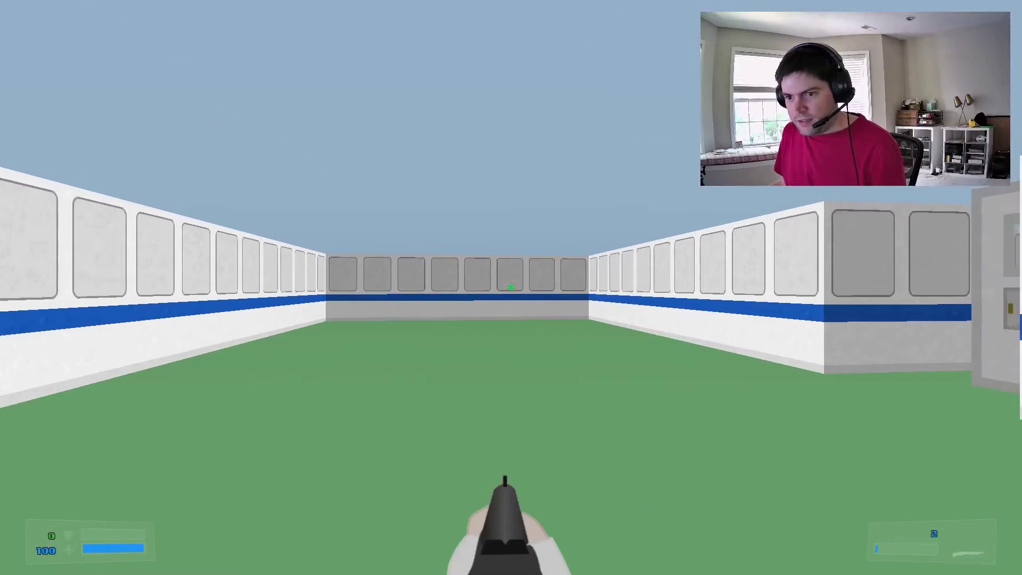
key("ctrl")
Step: Leave full-screen mode and quit the play test to the main menu
key("Escape")
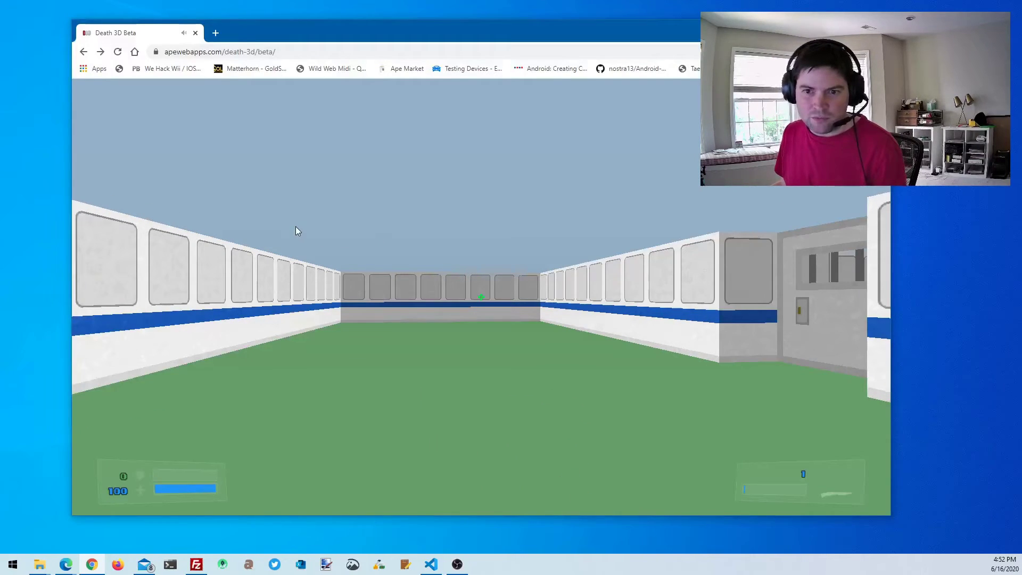
key("Escape")
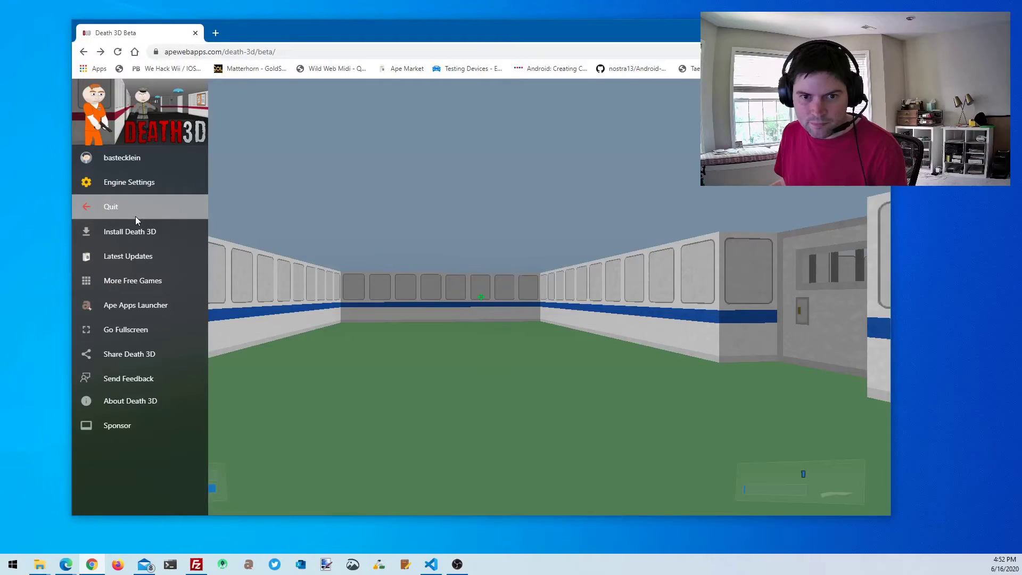
left_click(135, 216)
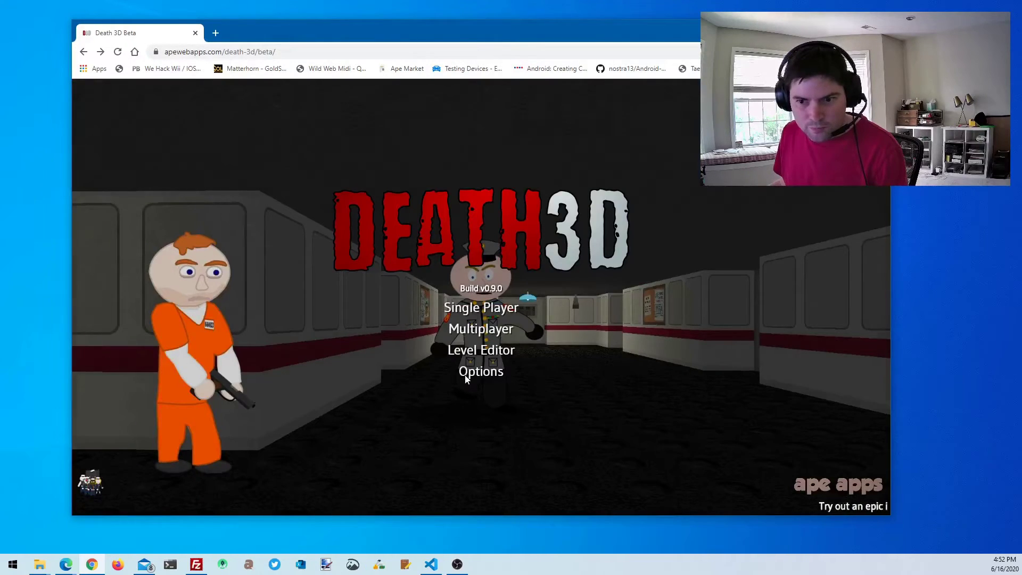
Step: Switch the game to full-screen mode and open the level editor
key("Escape")
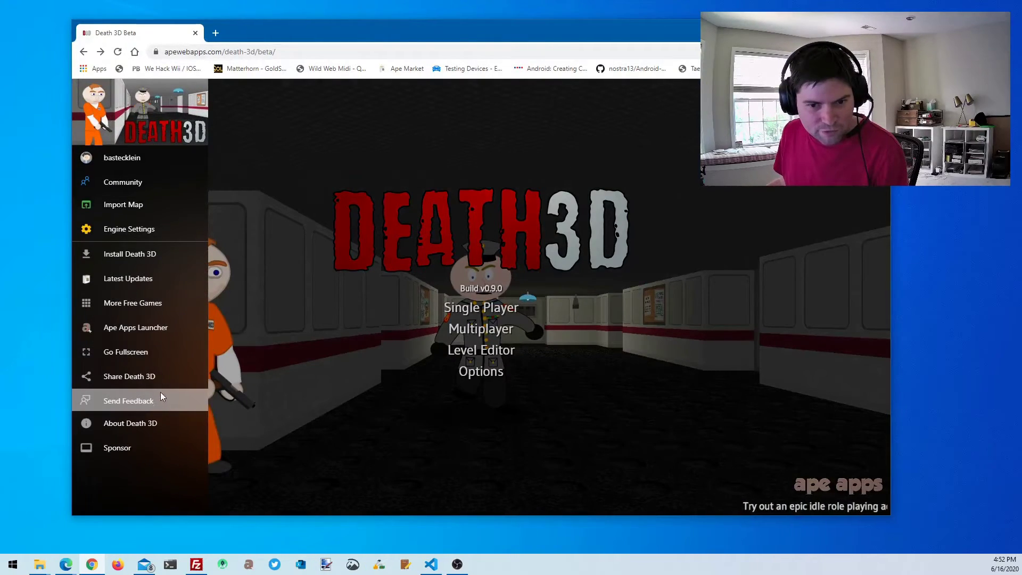
left_click(151, 349)
left_click(483, 343)
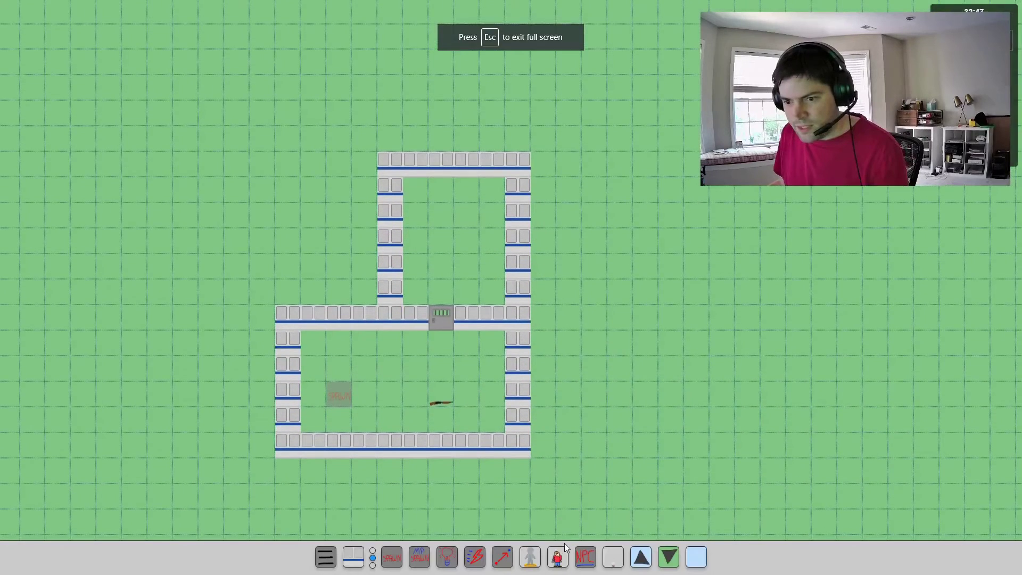
Step: Place the red-shirted enemy character in the upper room and save the map
left_click(557, 557)
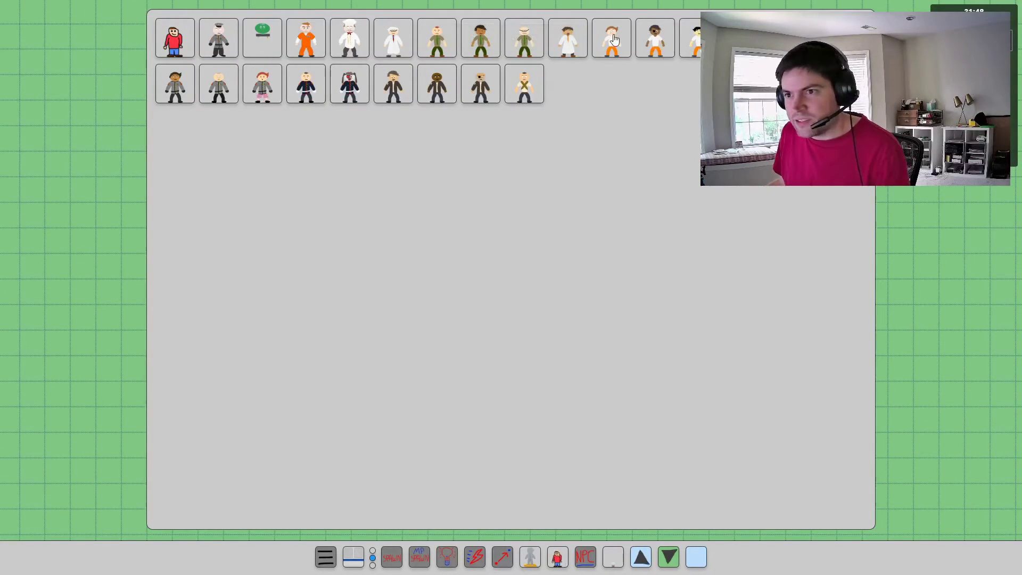
left_click(178, 42)
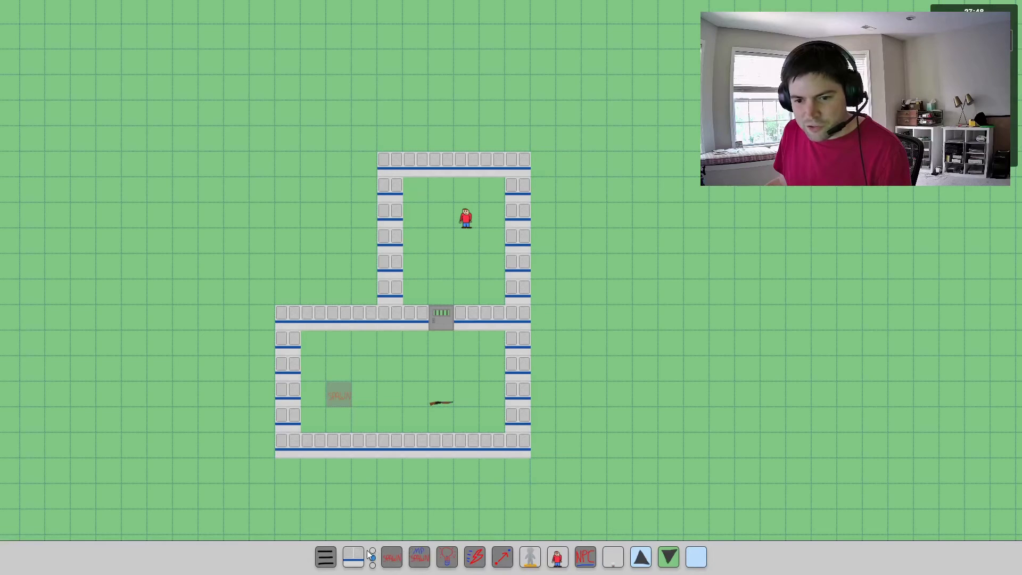
left_click(325, 557)
left_click(74, 203)
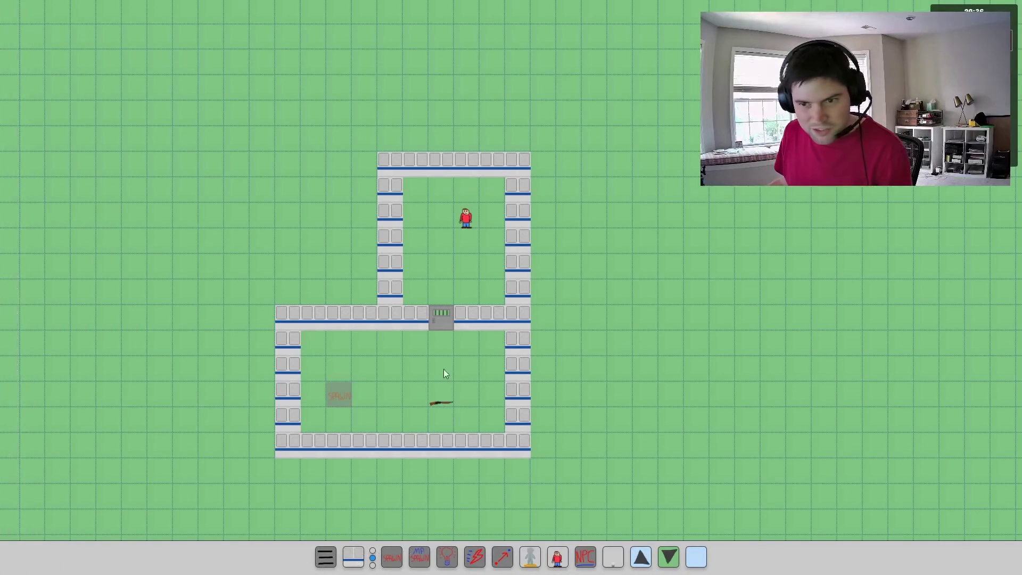
Step: Quit the level editor and start a-testing-map.d3m as a single-player custom map
left_click(325, 557)
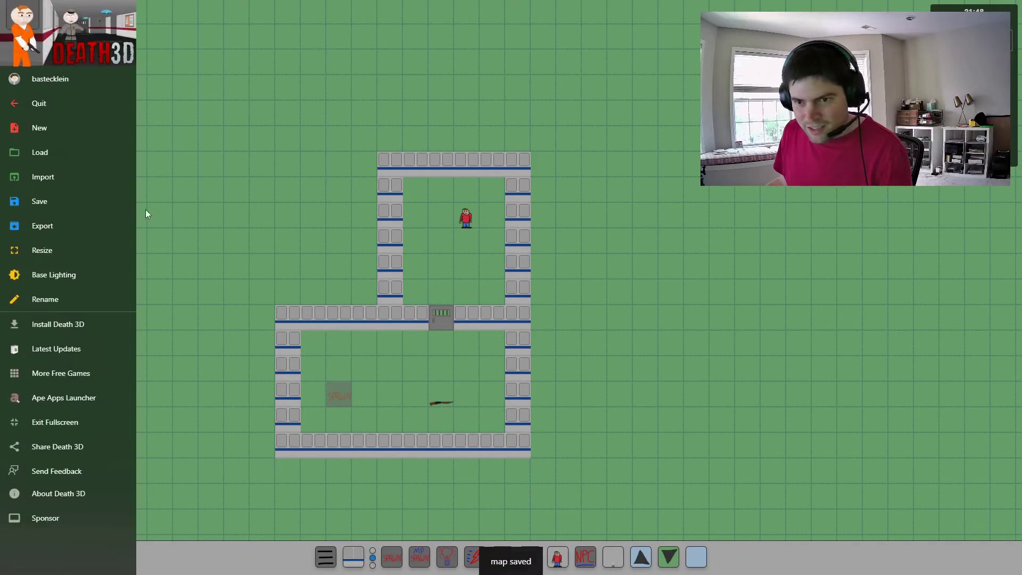
left_click(65, 109)
left_click(504, 298)
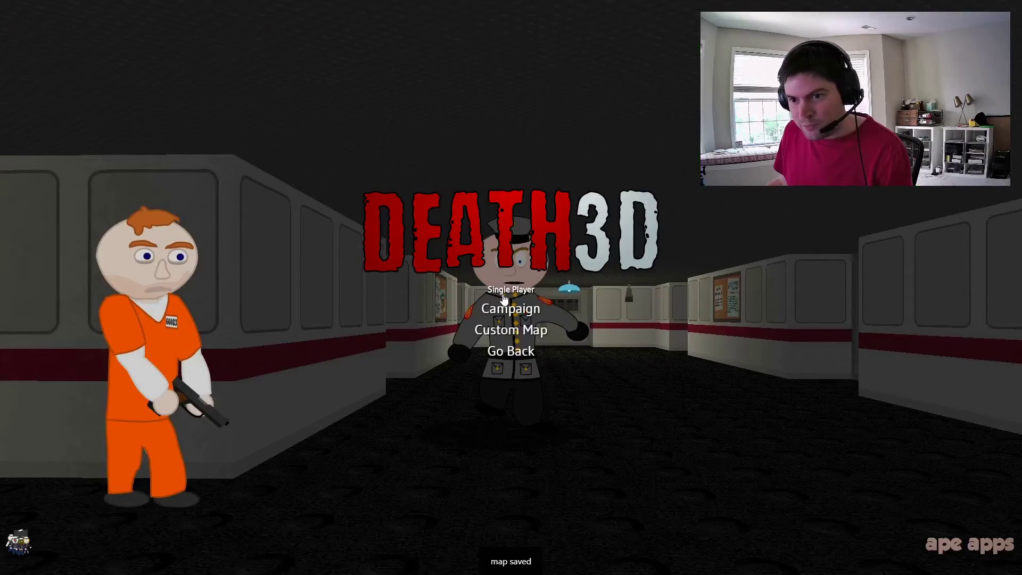
left_click(507, 333)
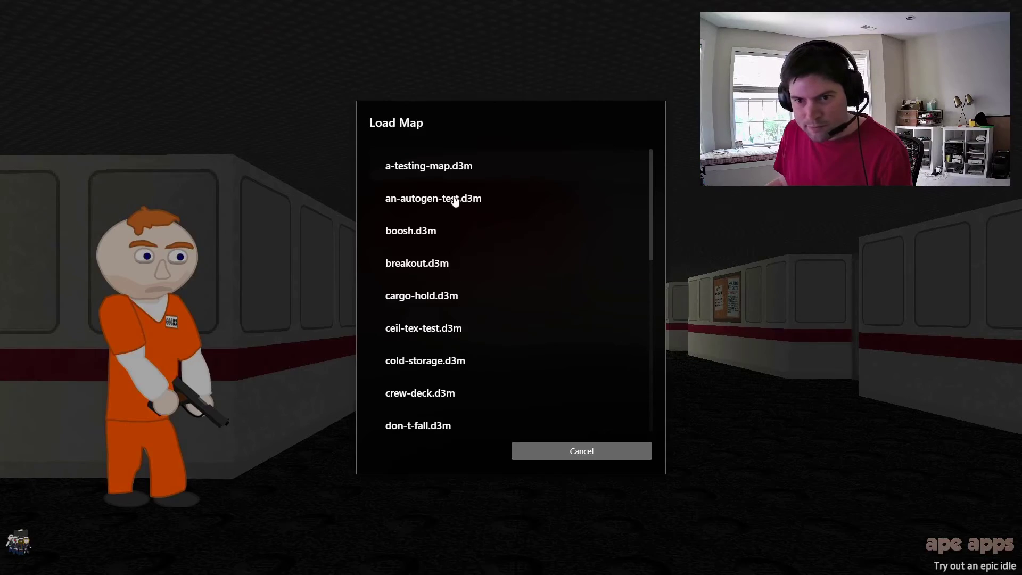
left_click(447, 167)
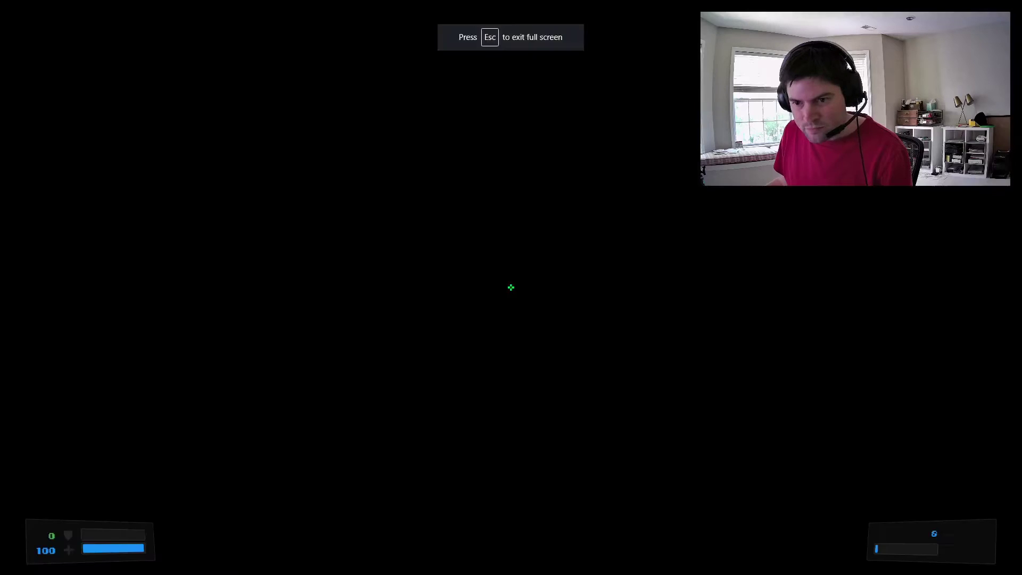
Step: Pick up the shotgun and open the barred door to find the enemy in the second room
key("w")
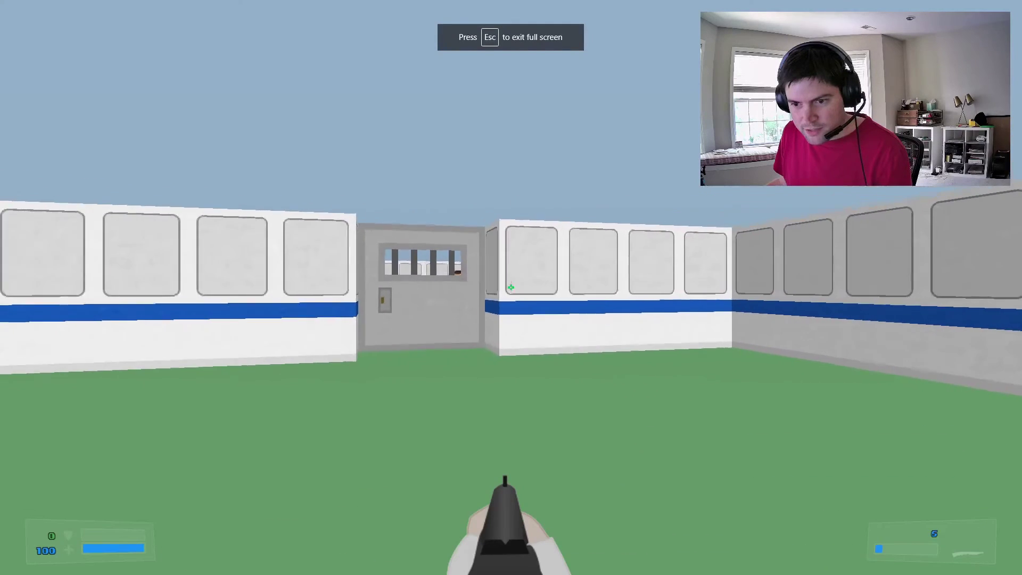
key("w")
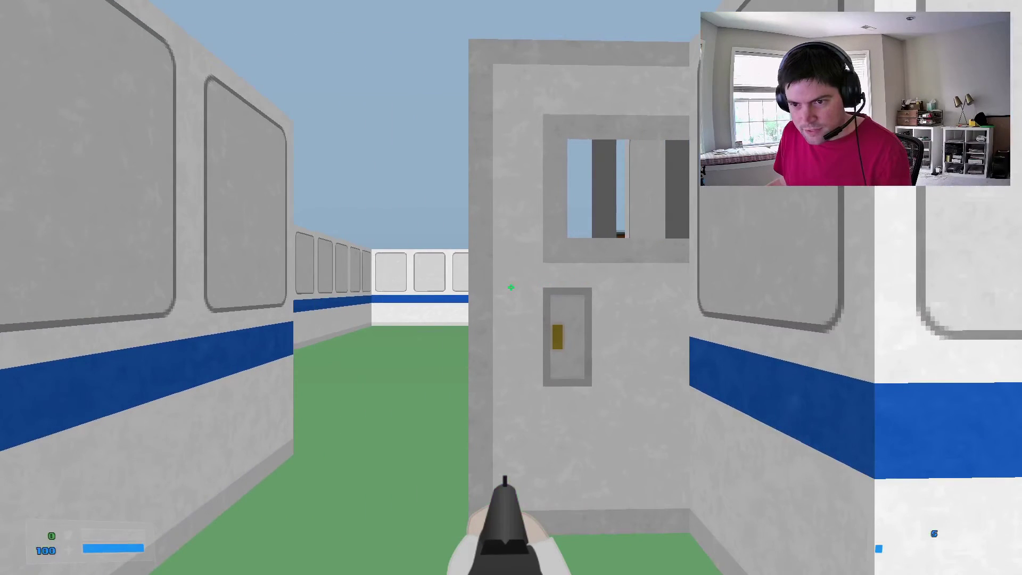
key("s")
key("w")
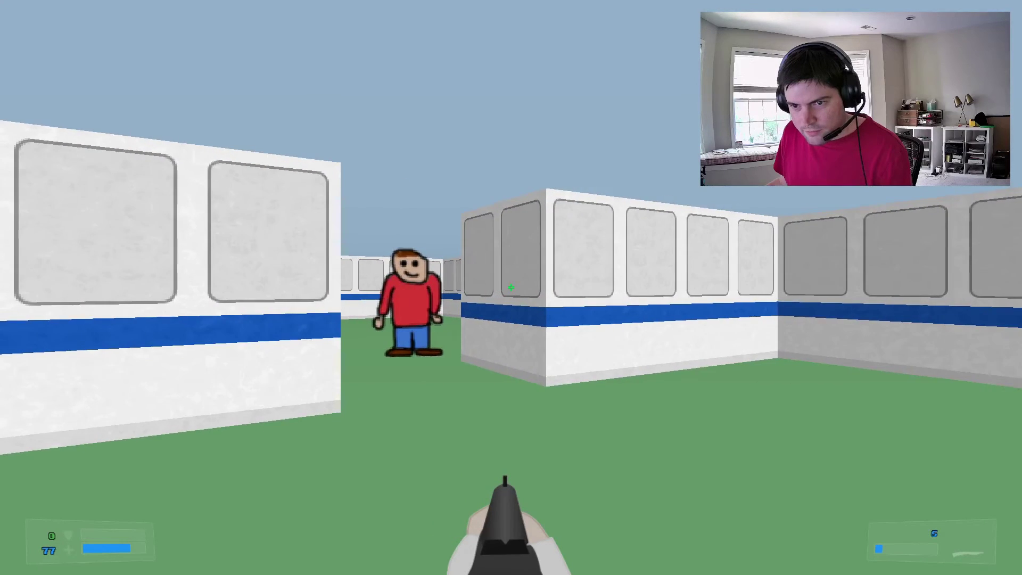
Step: Back away from the enemy, shoot it with the shotgun and walk up to its body
key("s")
left_click(511, 288)
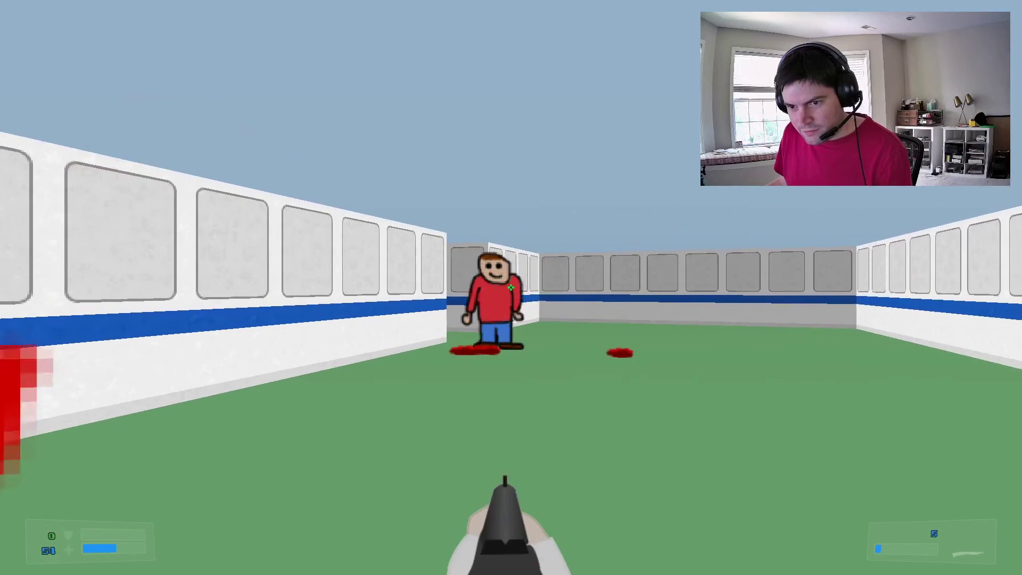
left_click(511, 288)
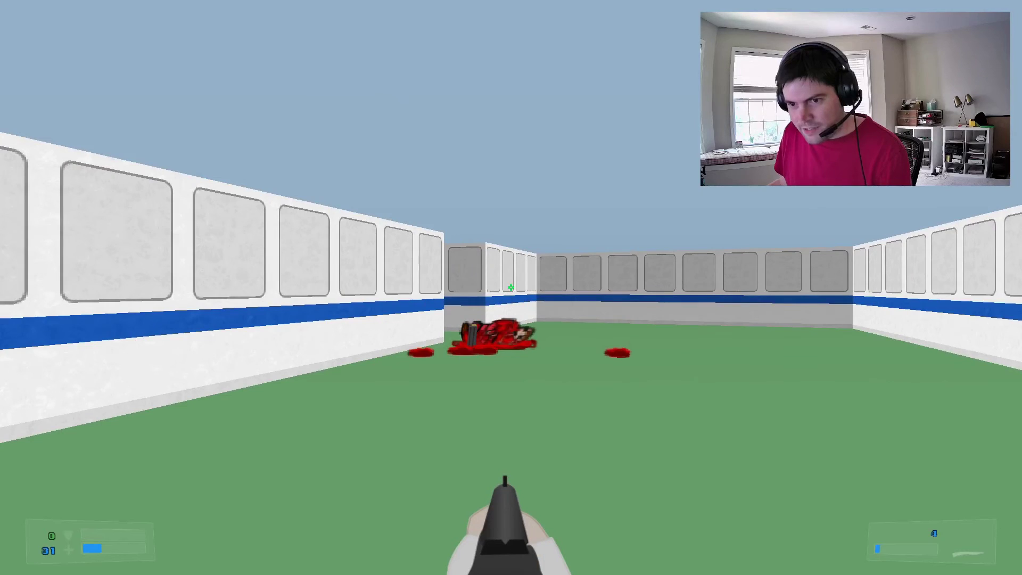
key("w")
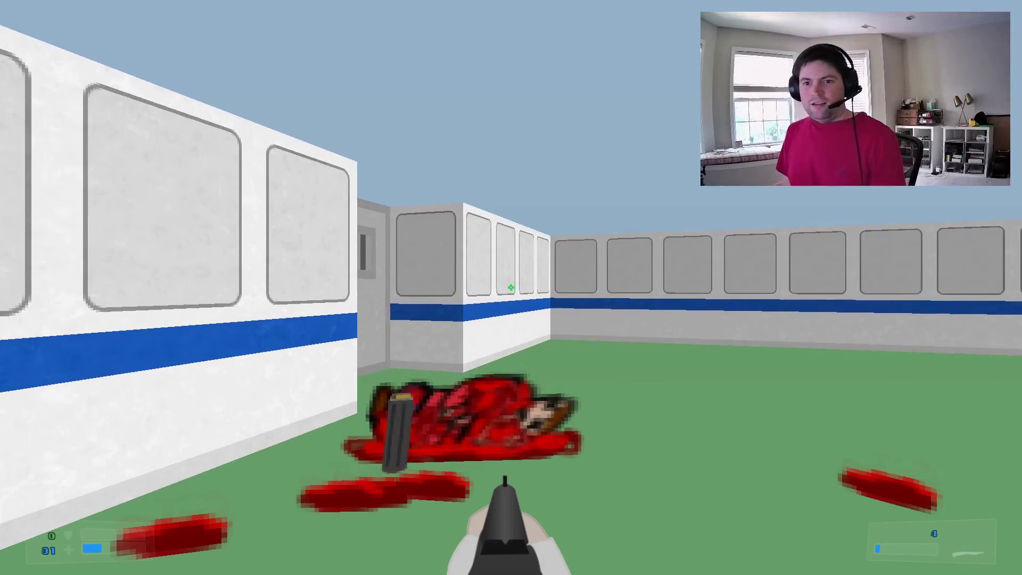
Step: Leave full-screen mode, quit the play test and reopen the level editor
key("Escape")
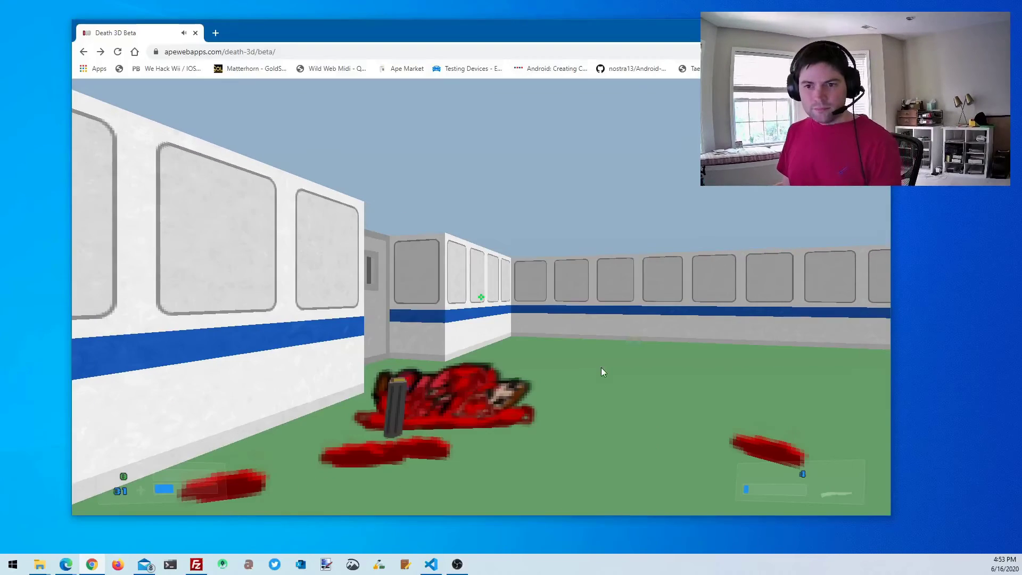
key("Escape")
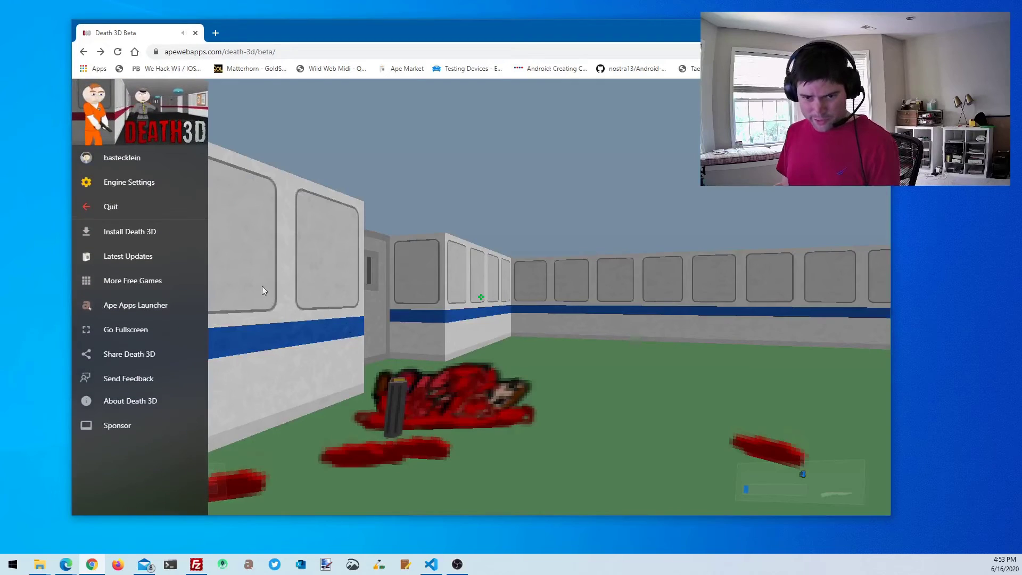
left_click(174, 199)
left_click(488, 355)
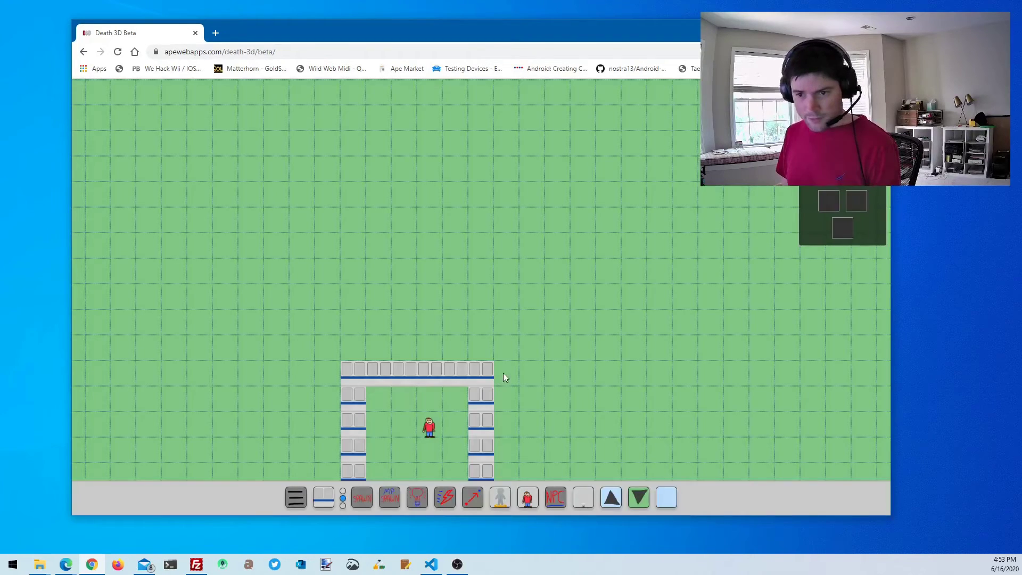
Step: Export the map as a file and put the downloaded a-testing-map.d3m on the desktop
left_click_drag(308, 443, 292, 216)
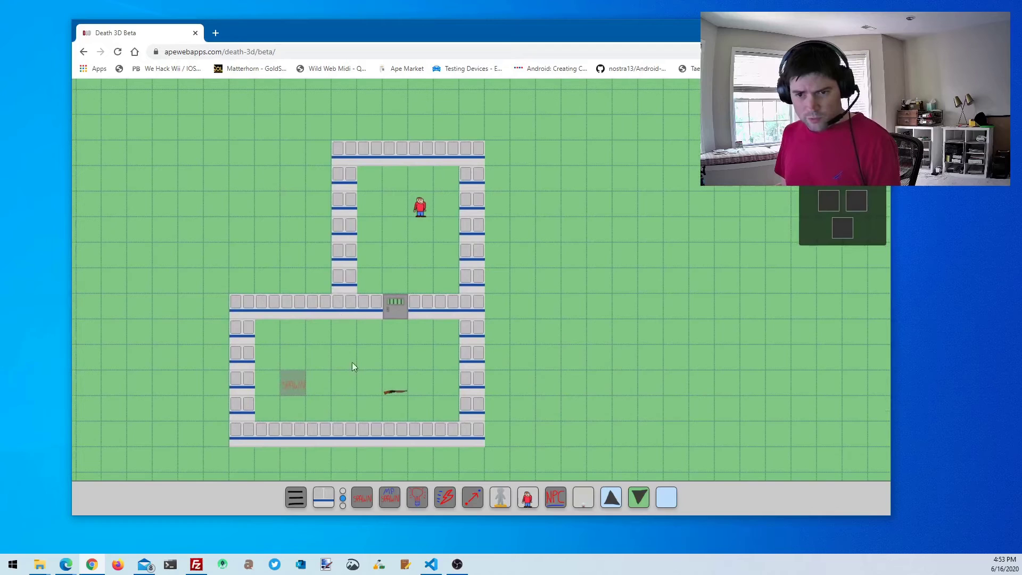
left_click(296, 498)
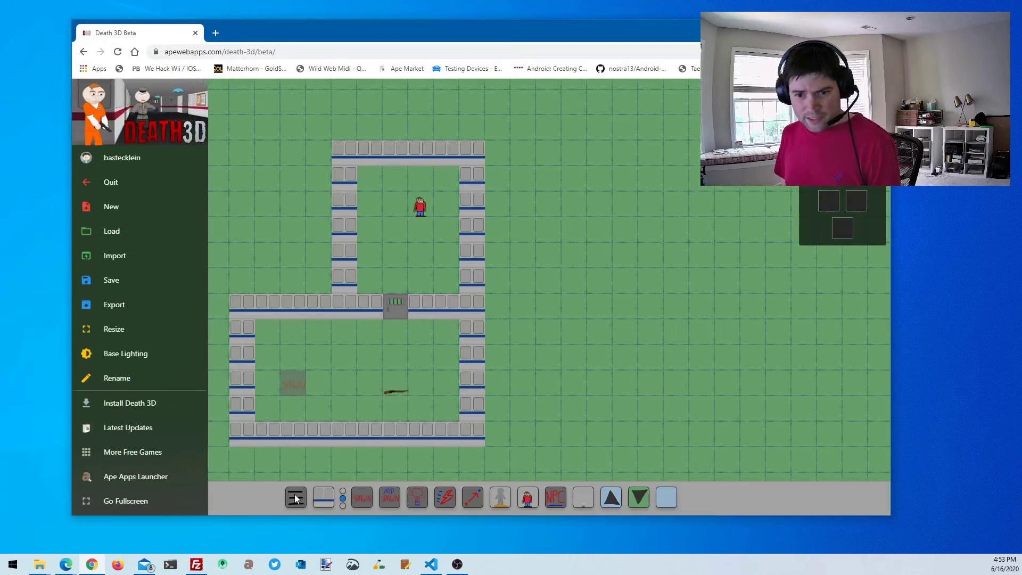
left_click(153, 305)
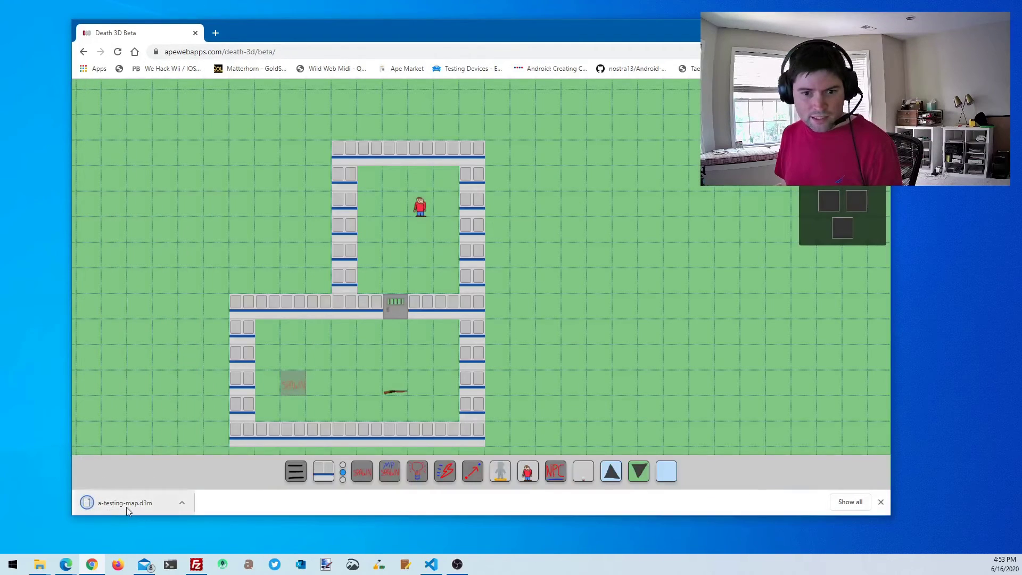
left_click_drag(127, 506, 35, 319)
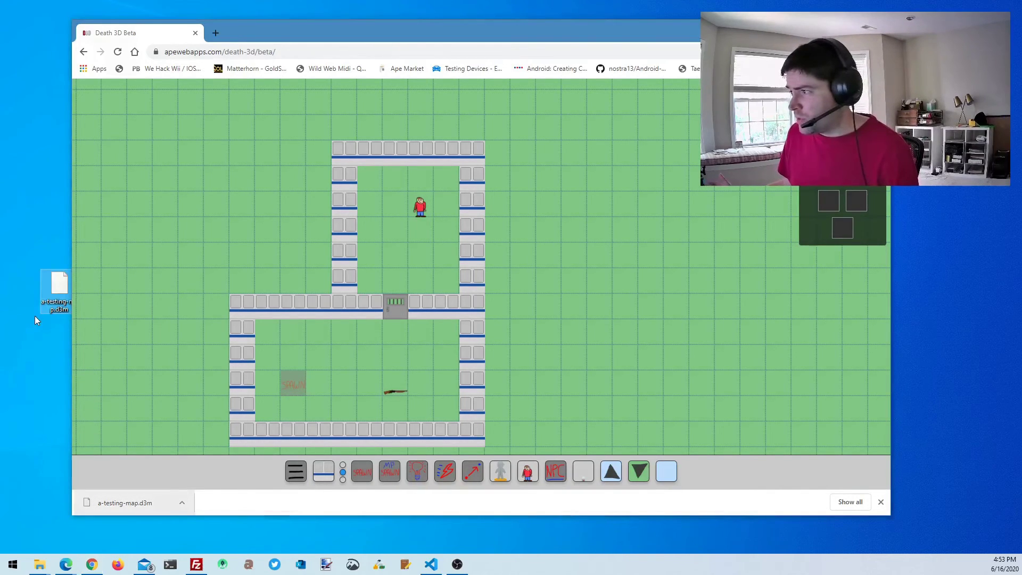